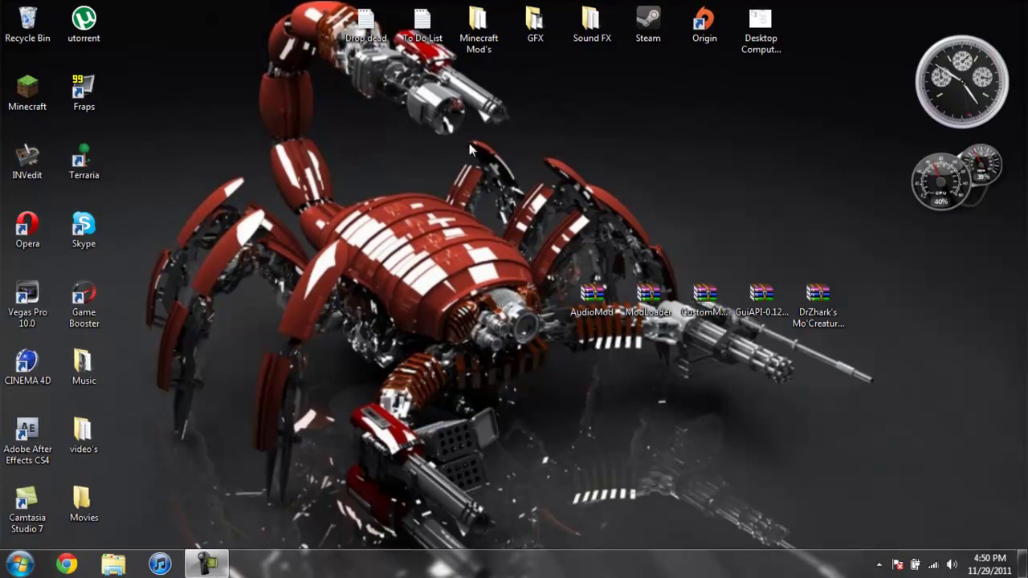
Step: Launch Minecraft, log in with the remembered account, and open the single-player world "Beautiful wonderland"
double_click(18, 97)
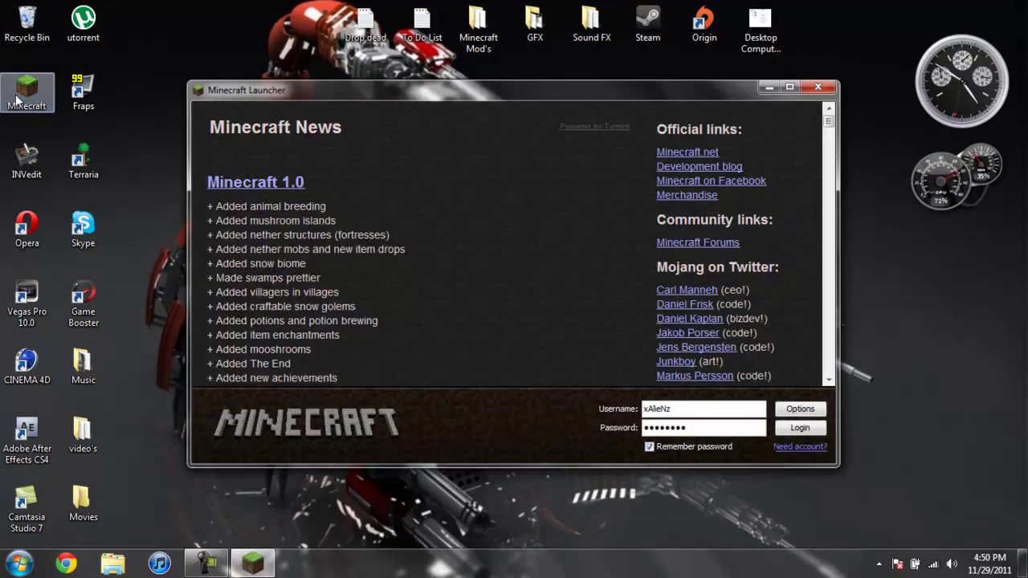
click(800, 427)
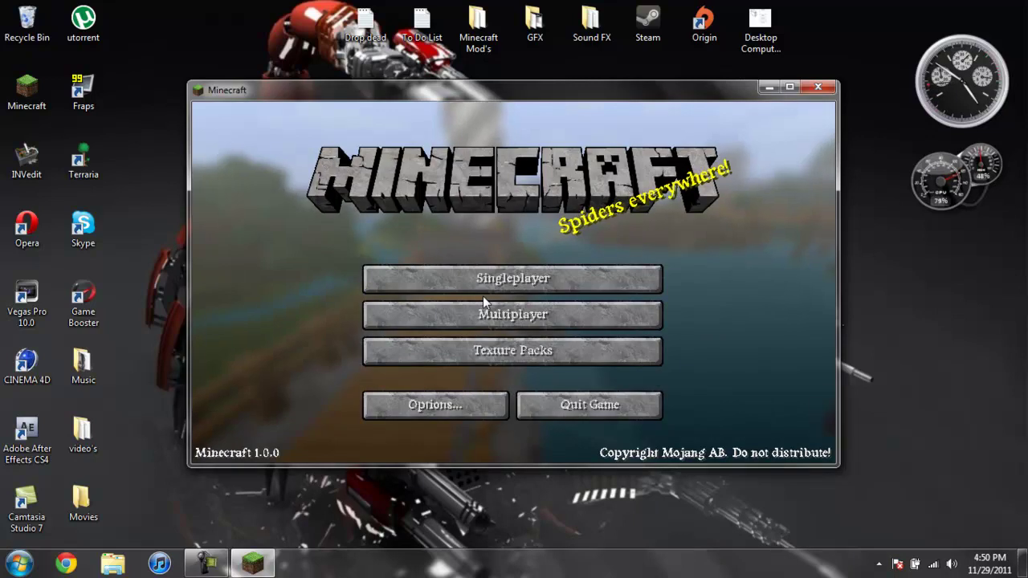
click(484, 288)
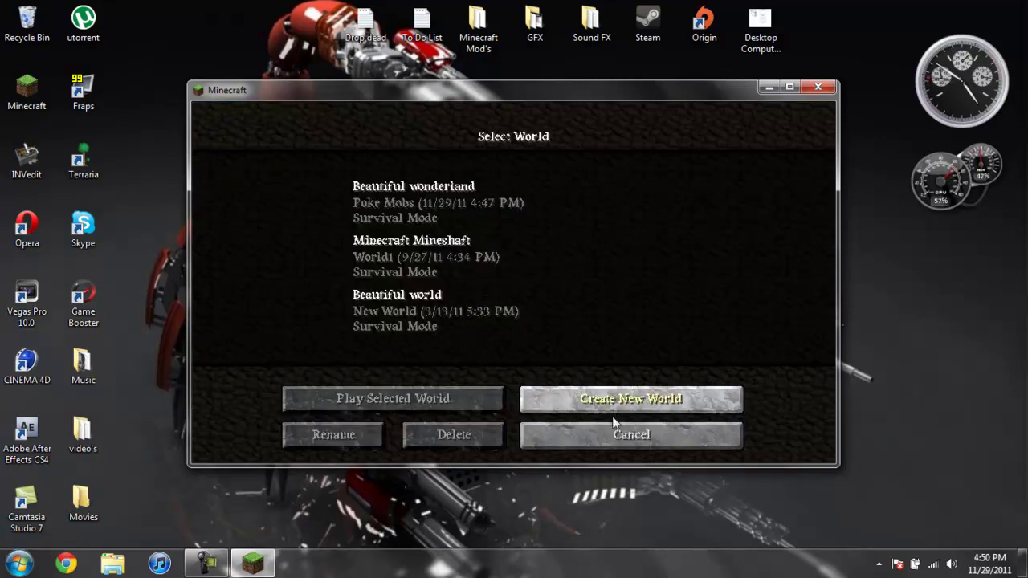
click(412, 217)
click(421, 394)
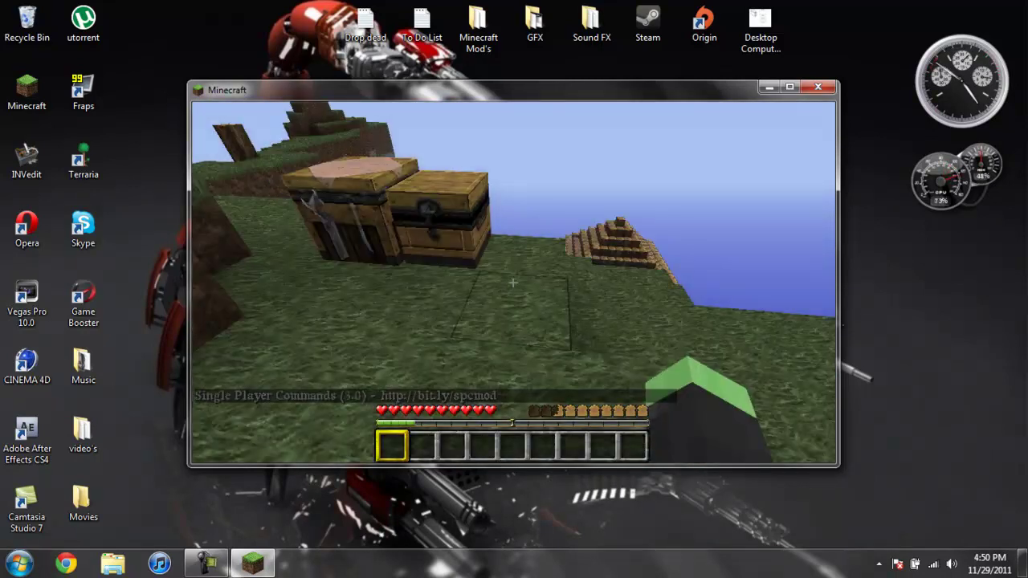
Step: Pause the game, lower the sound volume in the options, and resume playing the world
key(Escape)
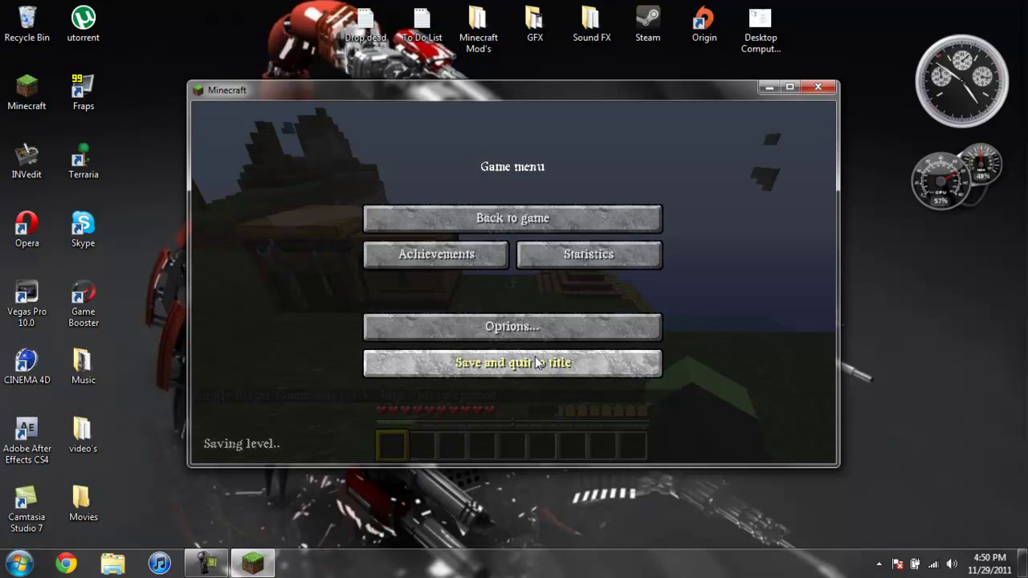
click(537, 323)
drag(634, 181, 603, 179)
click(542, 441)
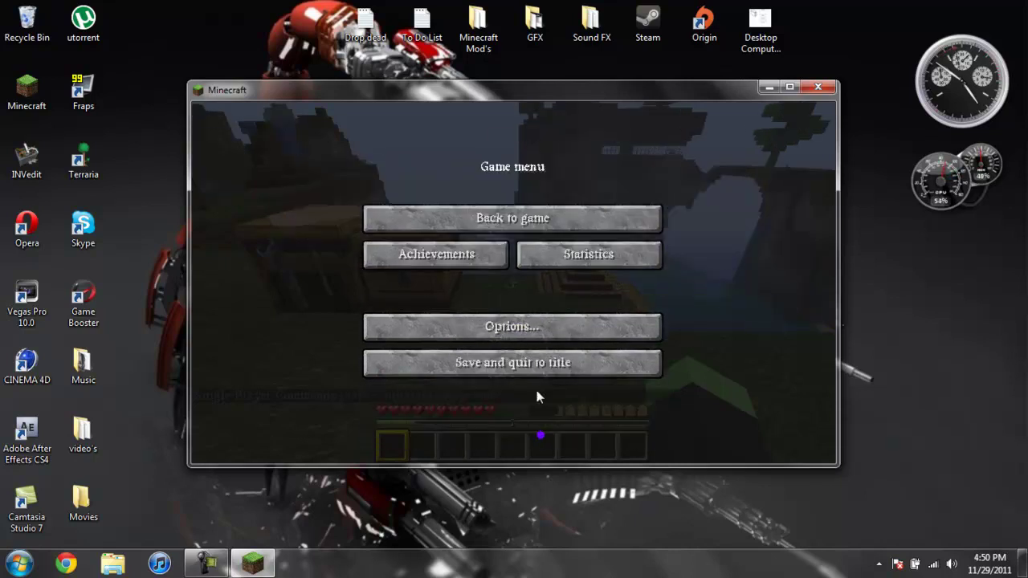
click(549, 229)
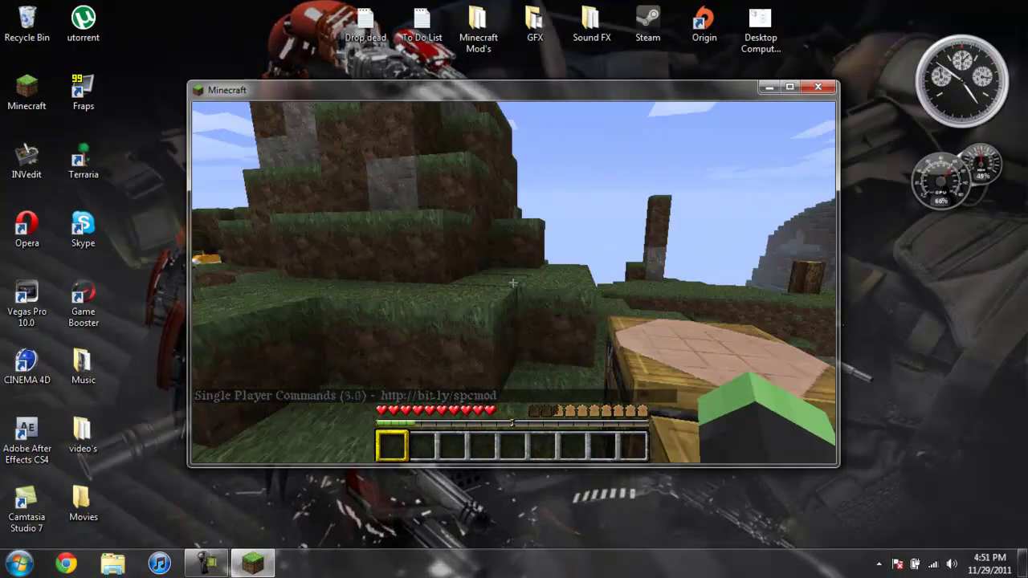
Step: Walk around the grassy plateau to look at the animals, ending at the crafting table and chest
key(w)
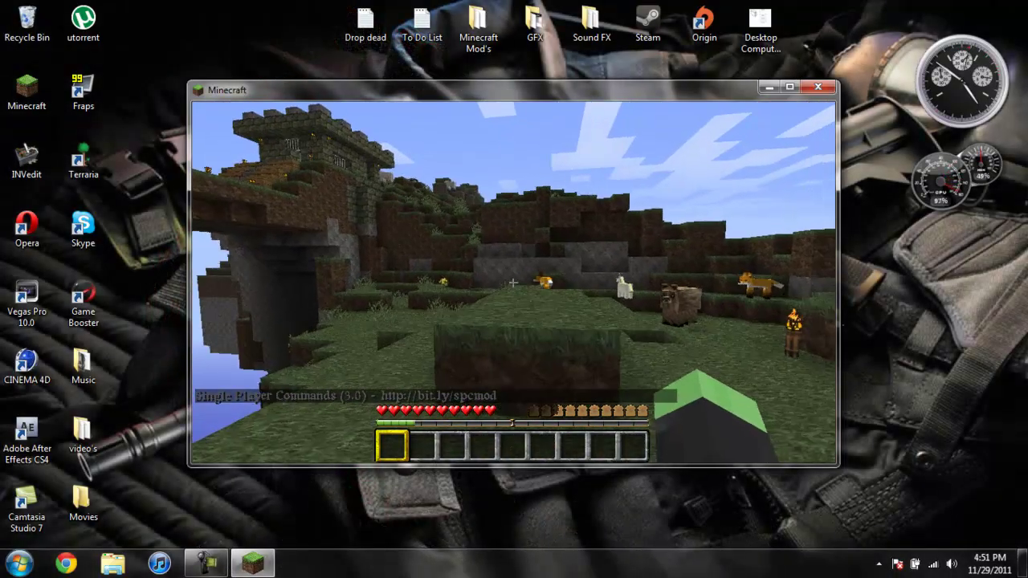
key(space)
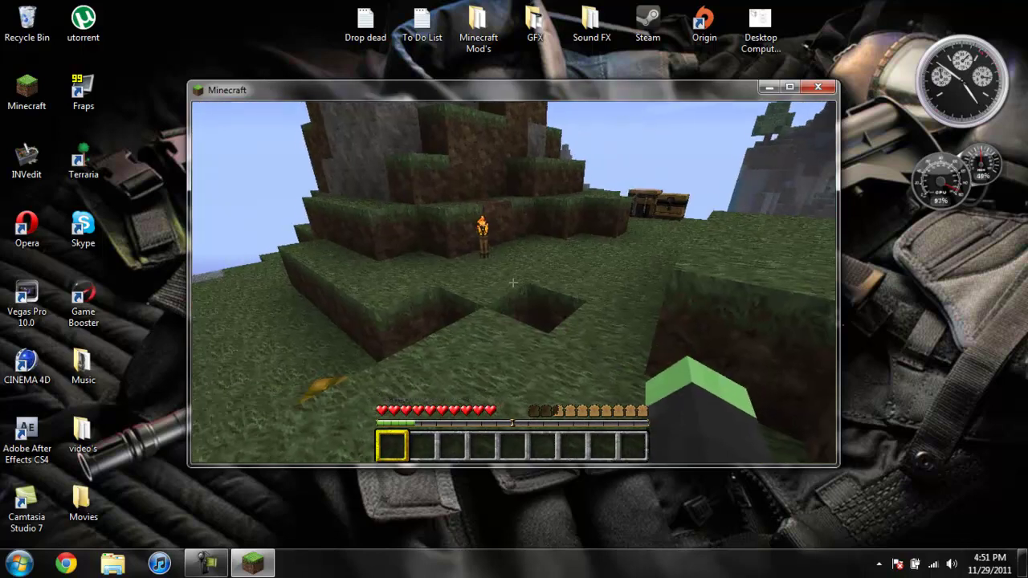
key(w)
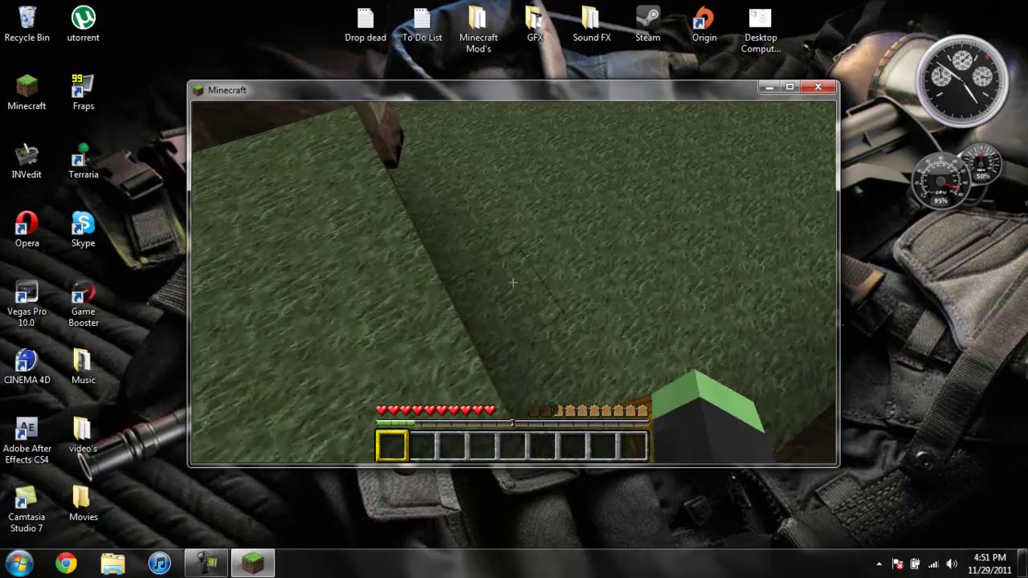
key(s)
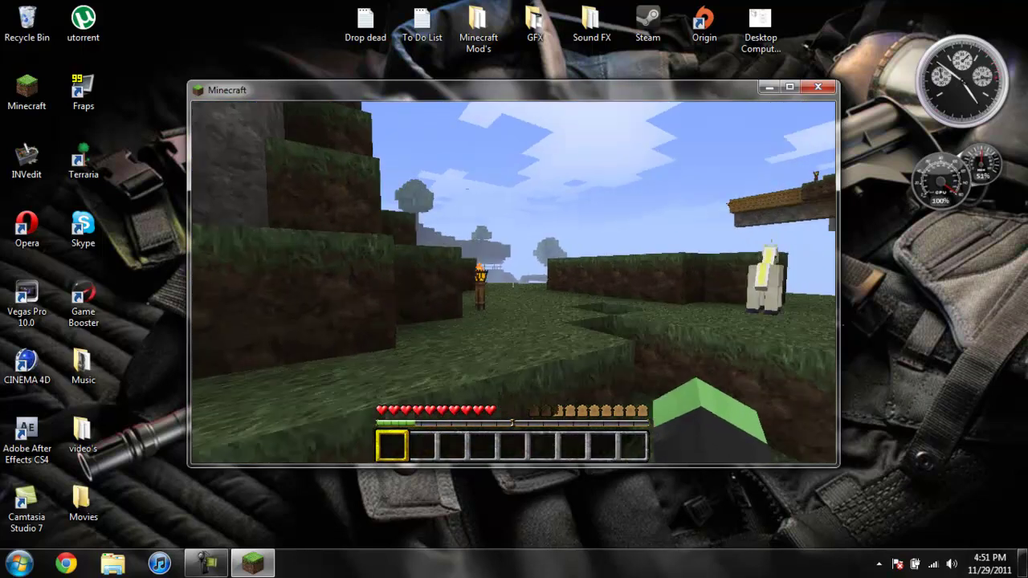
key(w)
key(space)
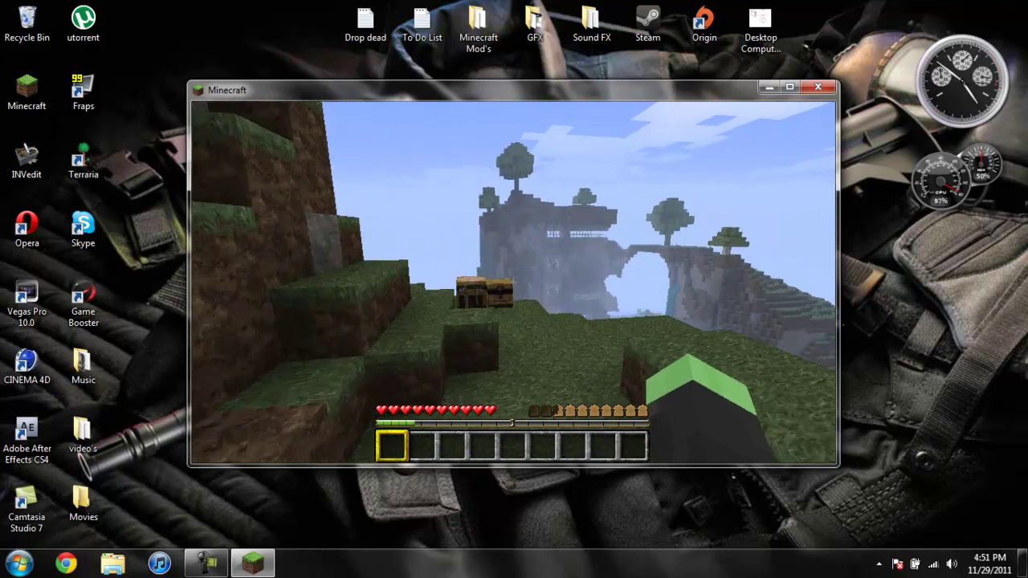
key(w)
key(w)
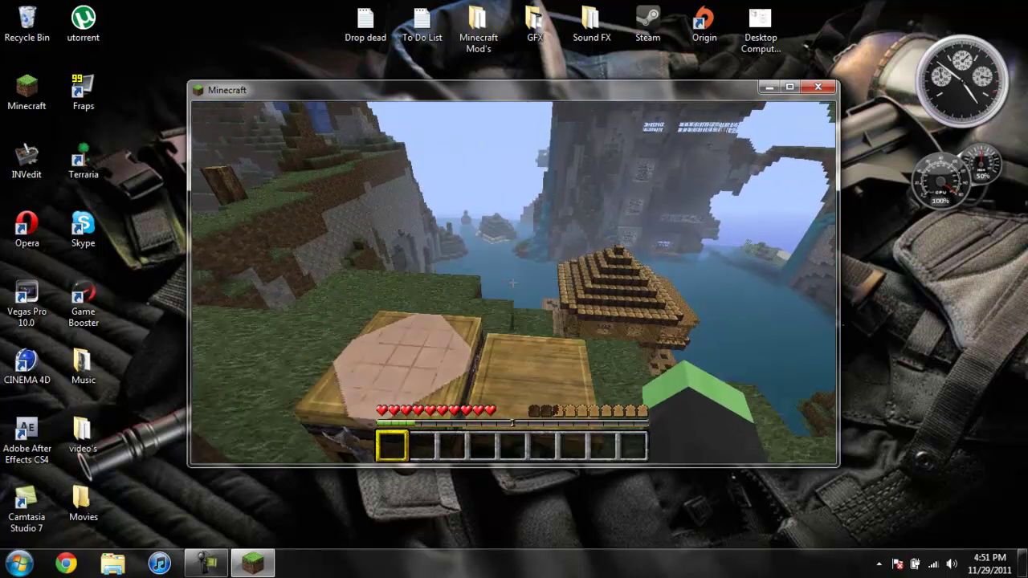
Step: Explore the grassy slopes overlooking the wooden house on the water and look for creatures
key(w)
key(w)
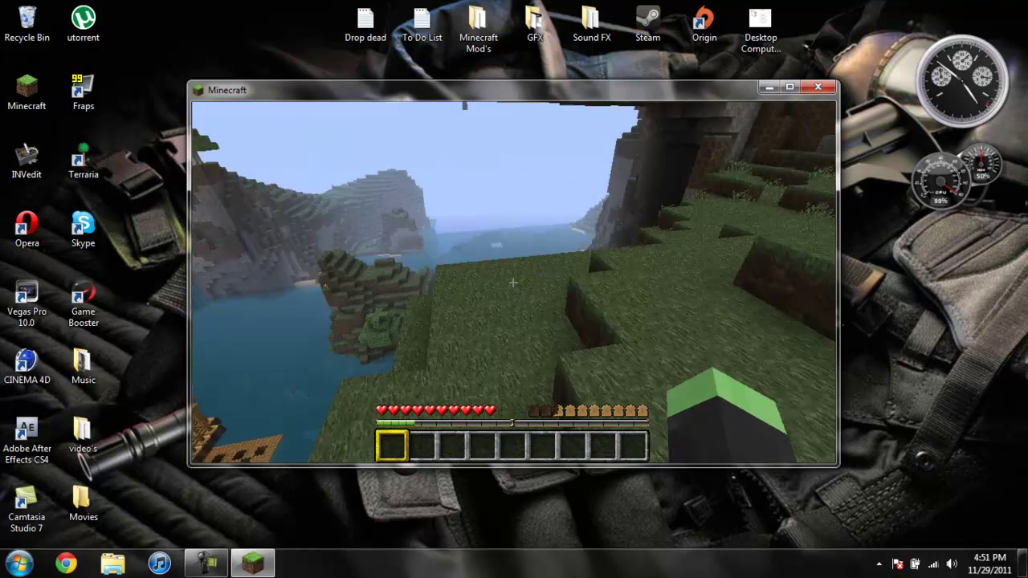
key(w)
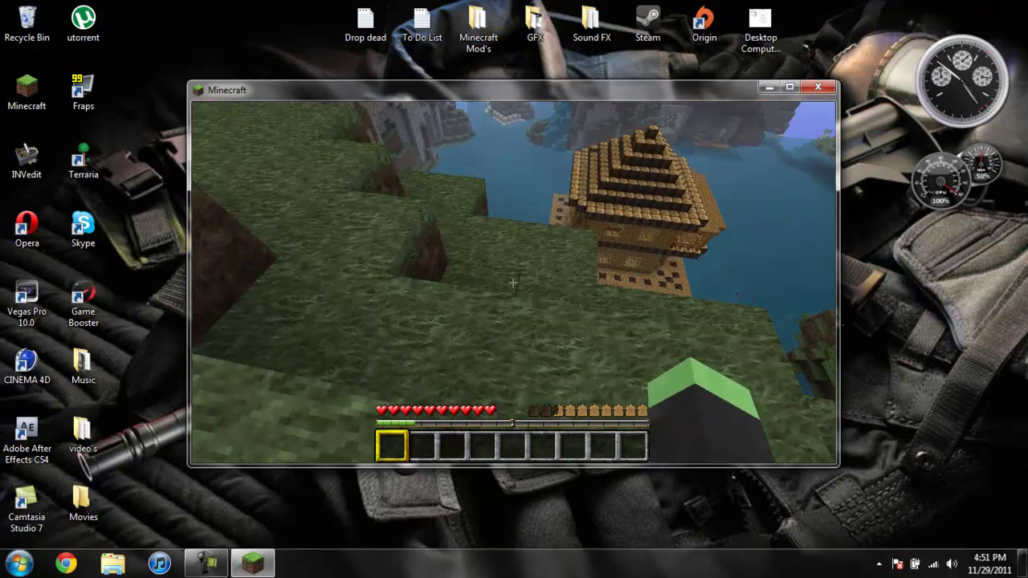
key(w)
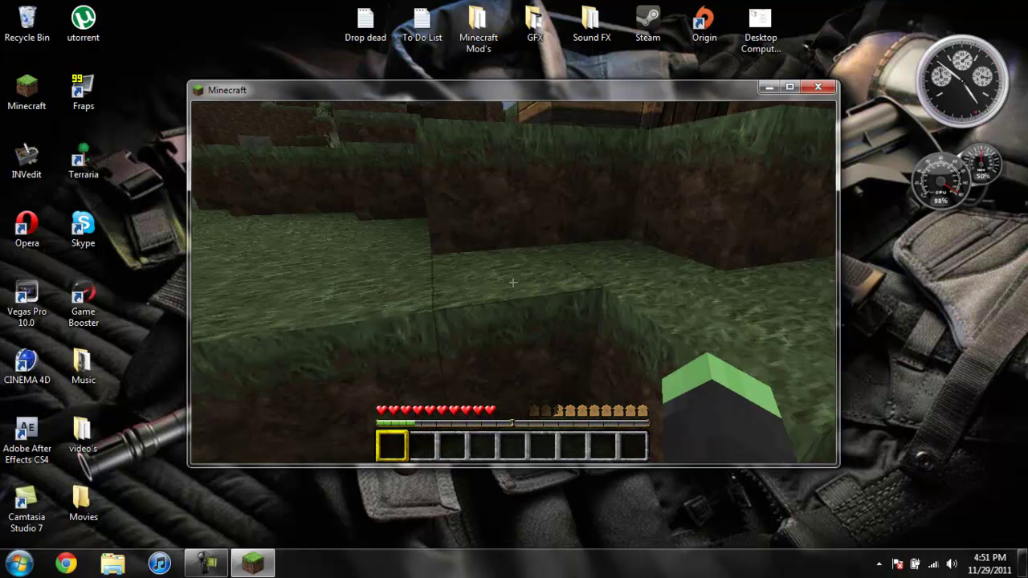
key(w)
key(w)
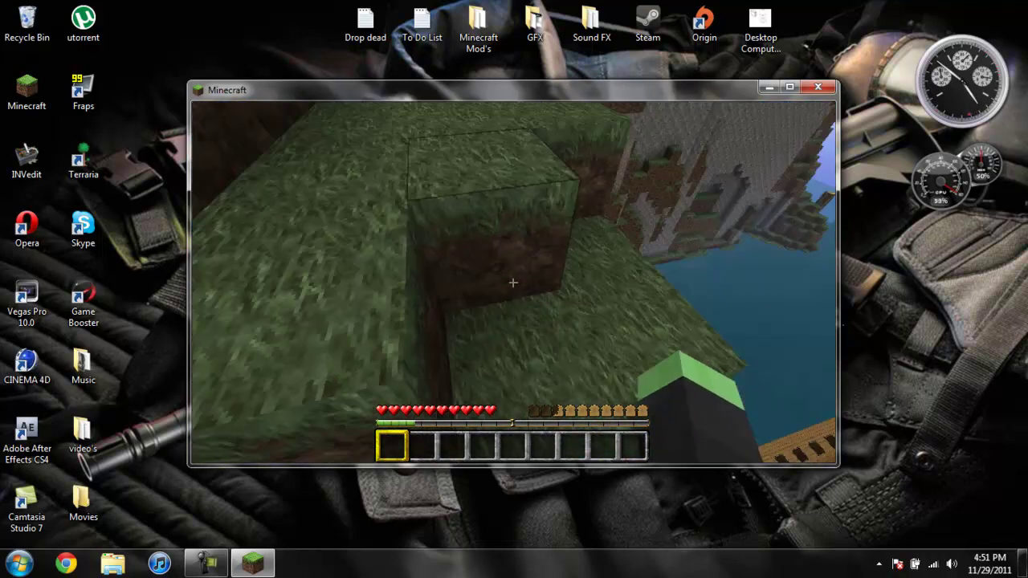
key(w)
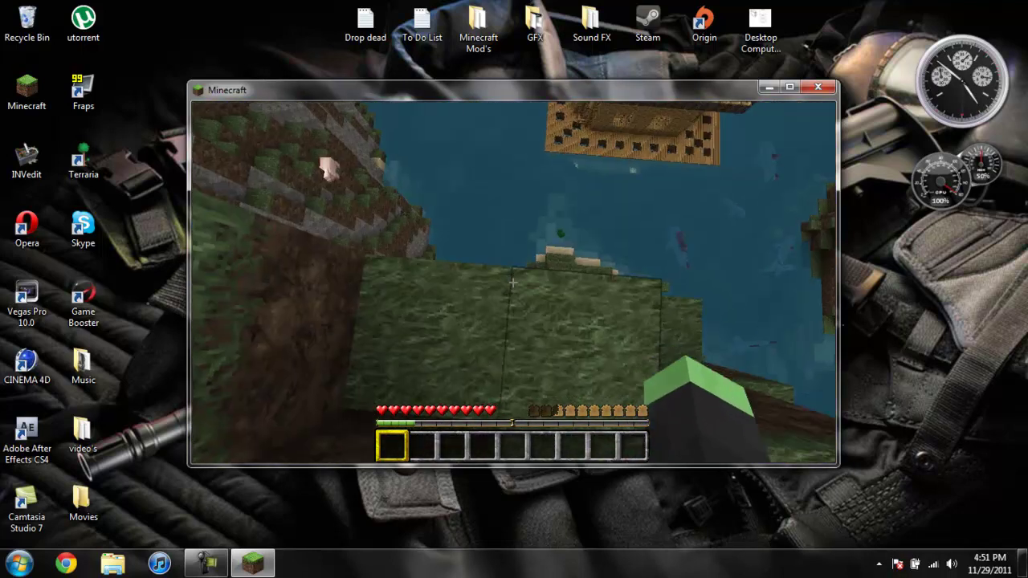
key(w)
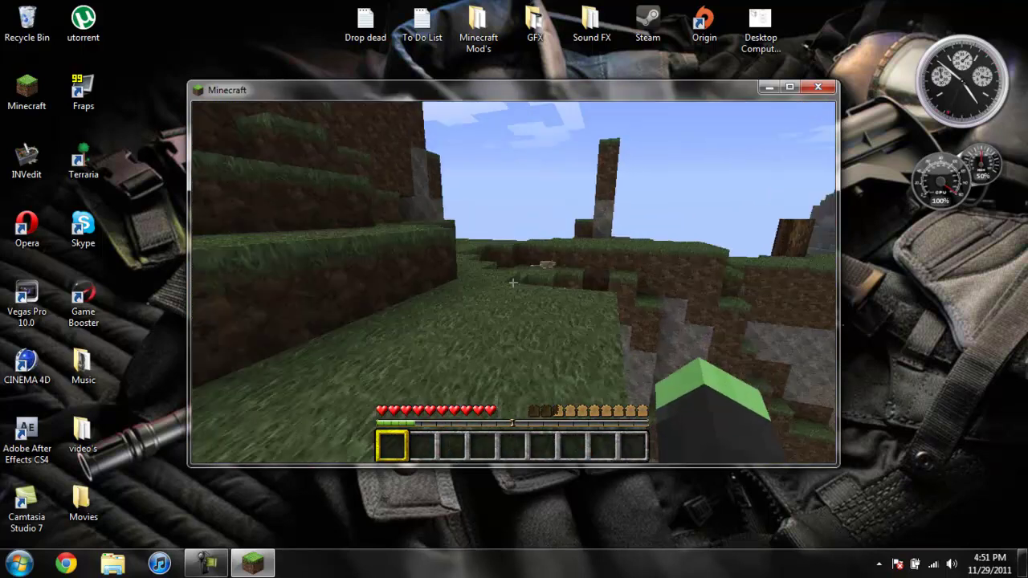
key(w)
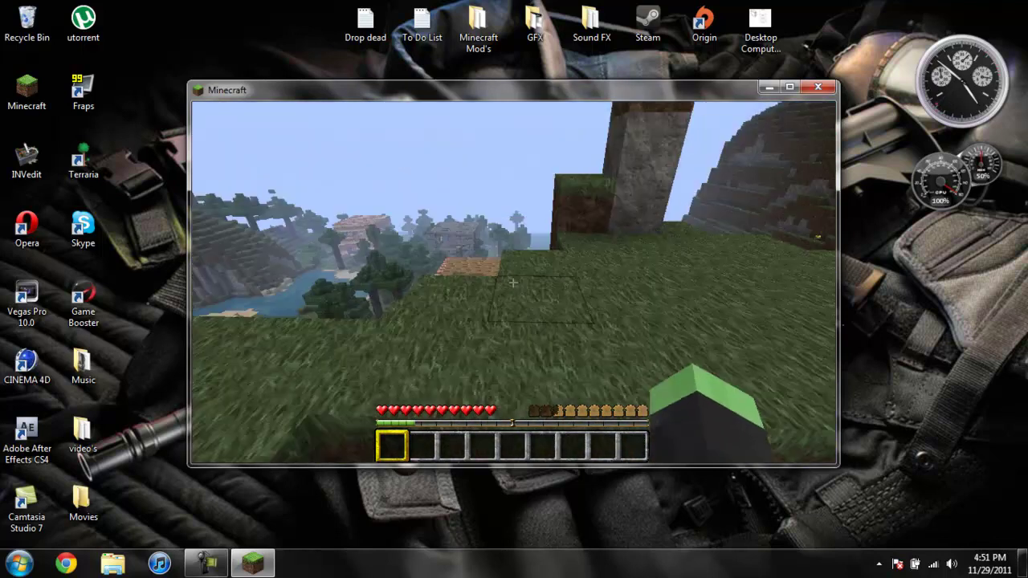
Step: Walk past the fox and along the hillside through the yellow flowers, looking at the nearby creatures
key(w)
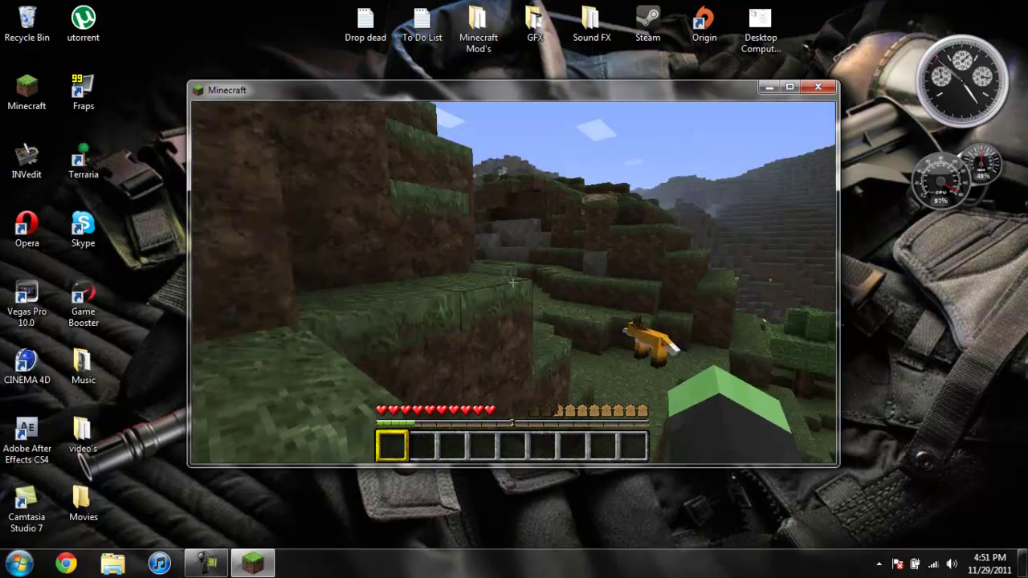
key(space)
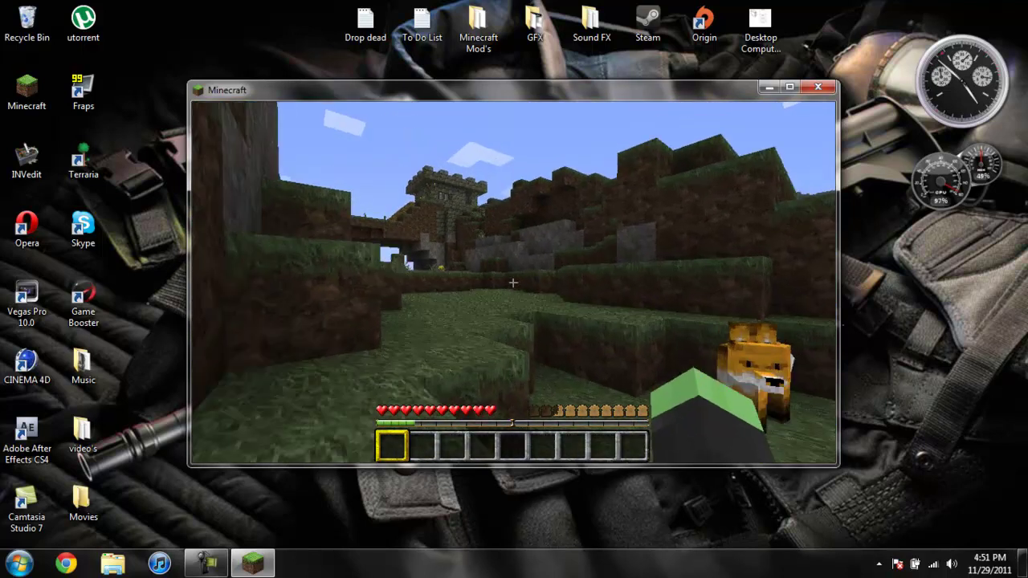
key(w)
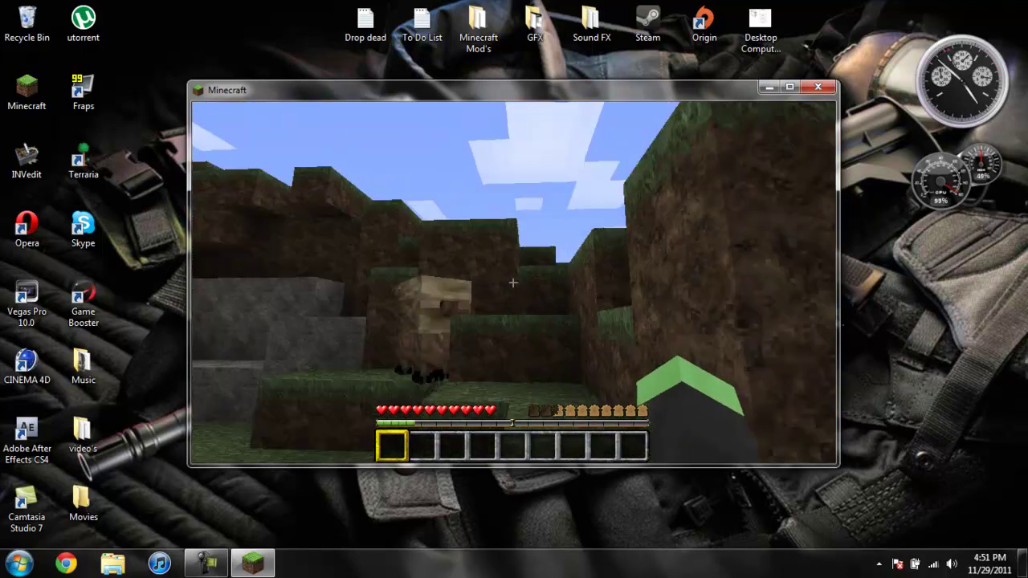
key(space)
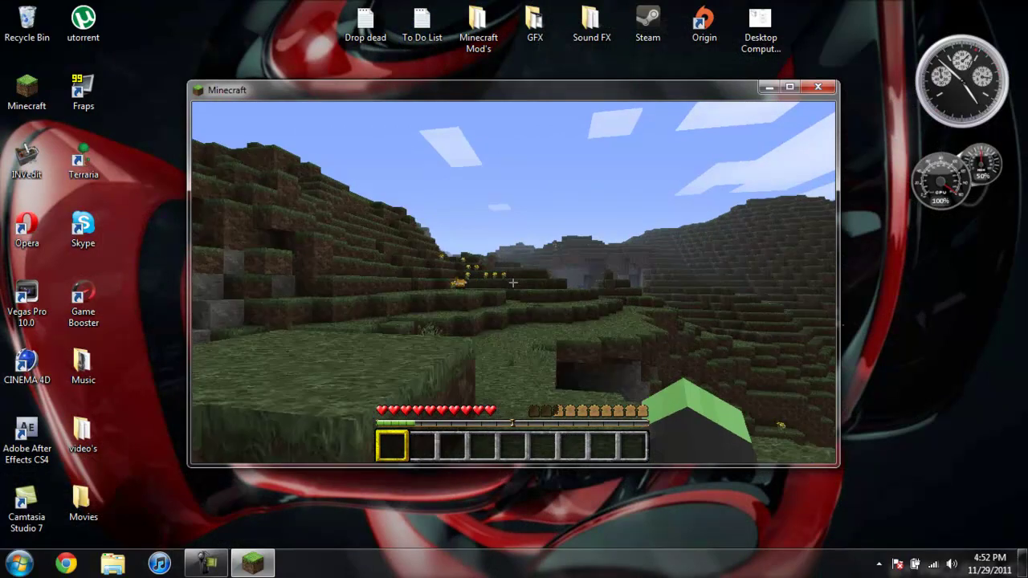
key(w)
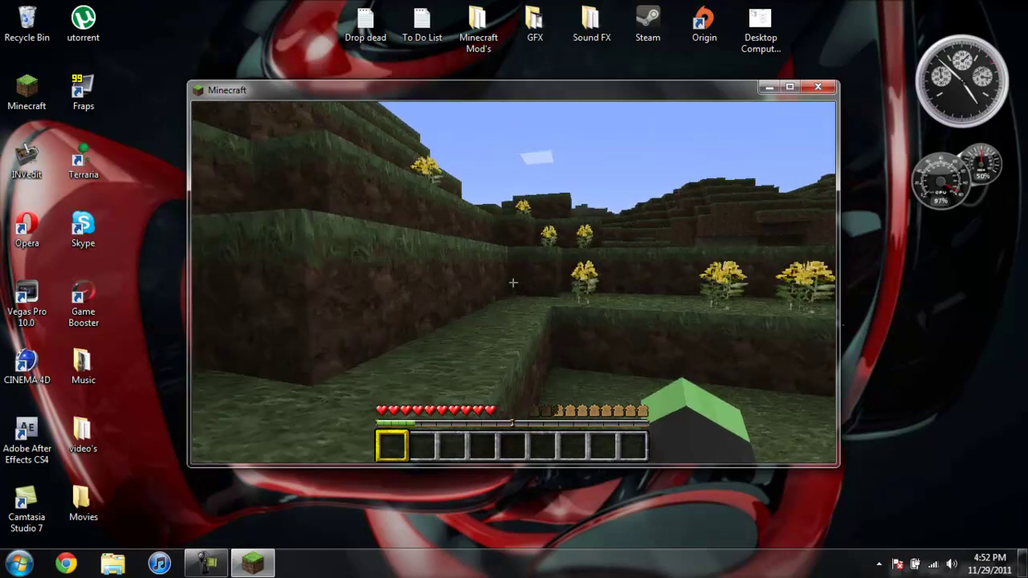
key(w)
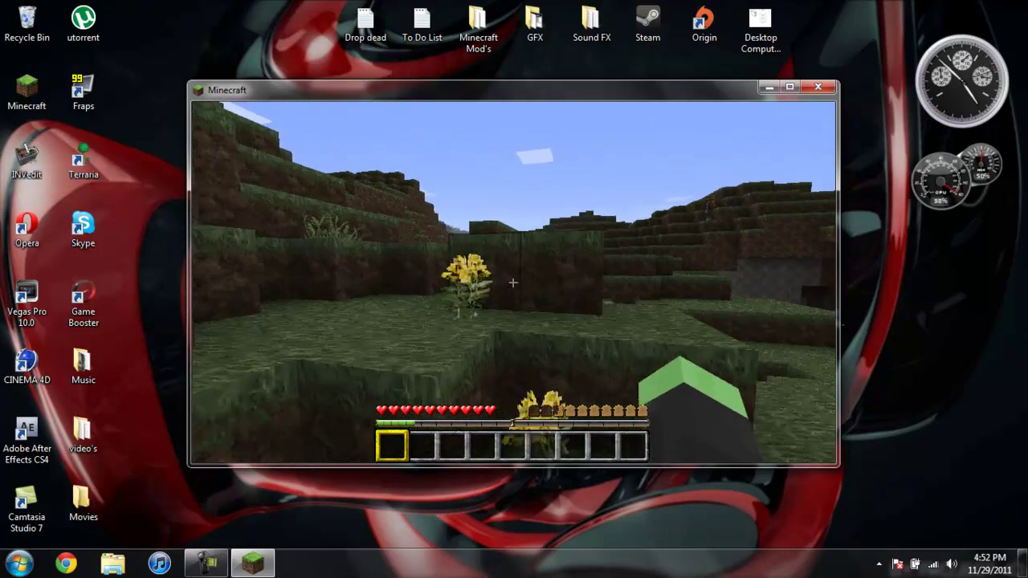
key(w)
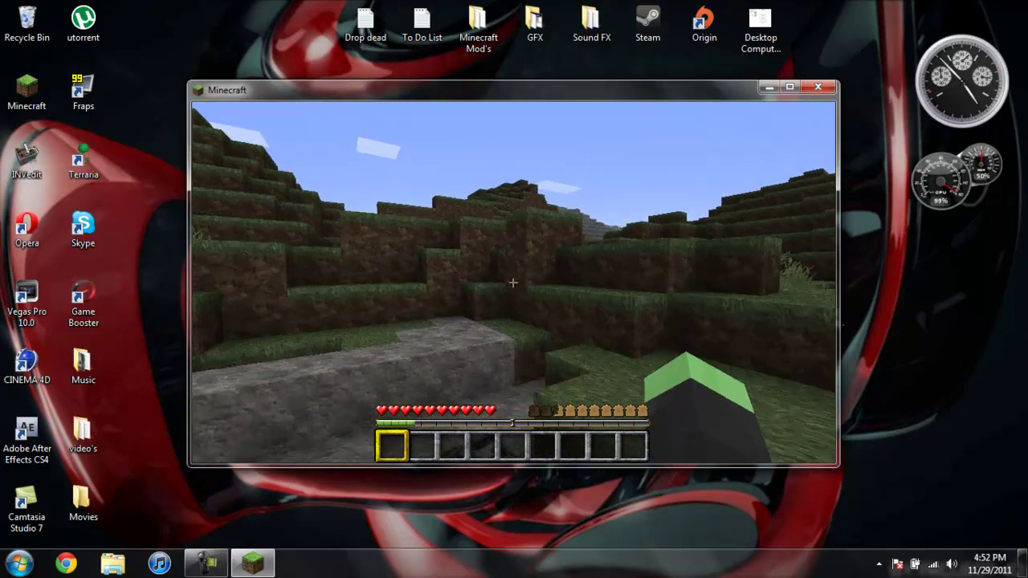
Step: Cross the stepped grass hills to the deep pit beyond them, looking for more creatures
key(w)
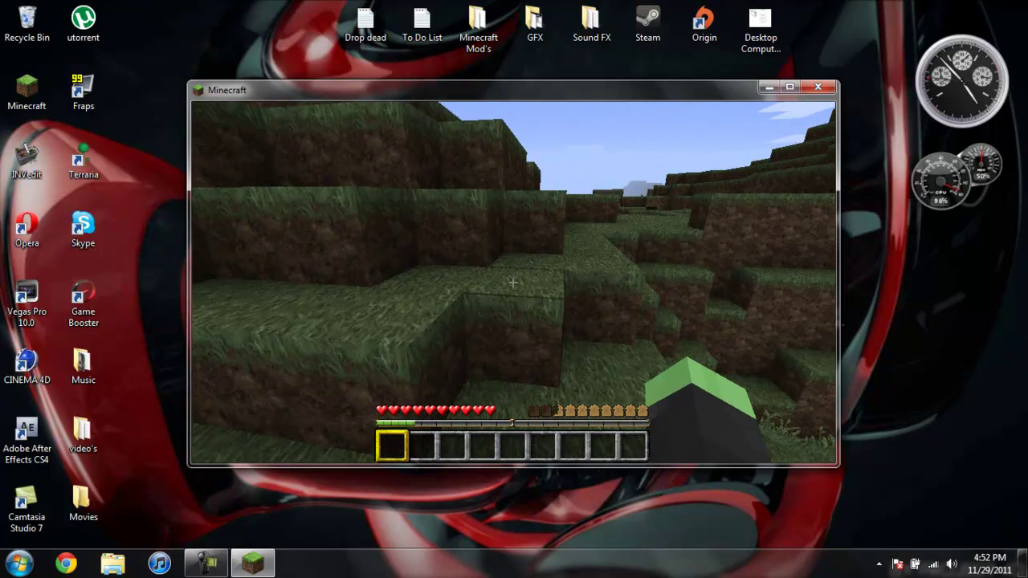
key(w)
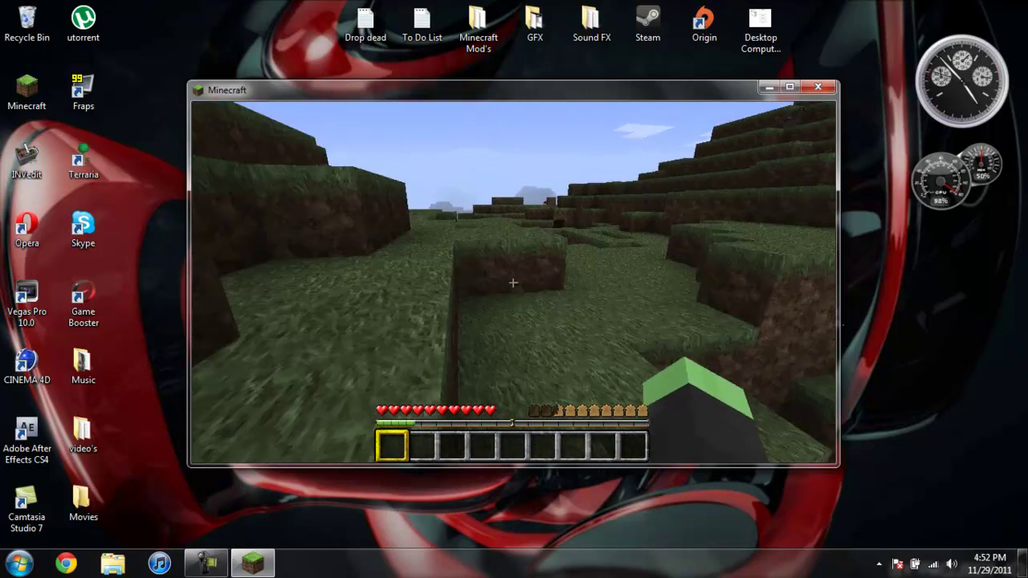
key(w)
key(w)
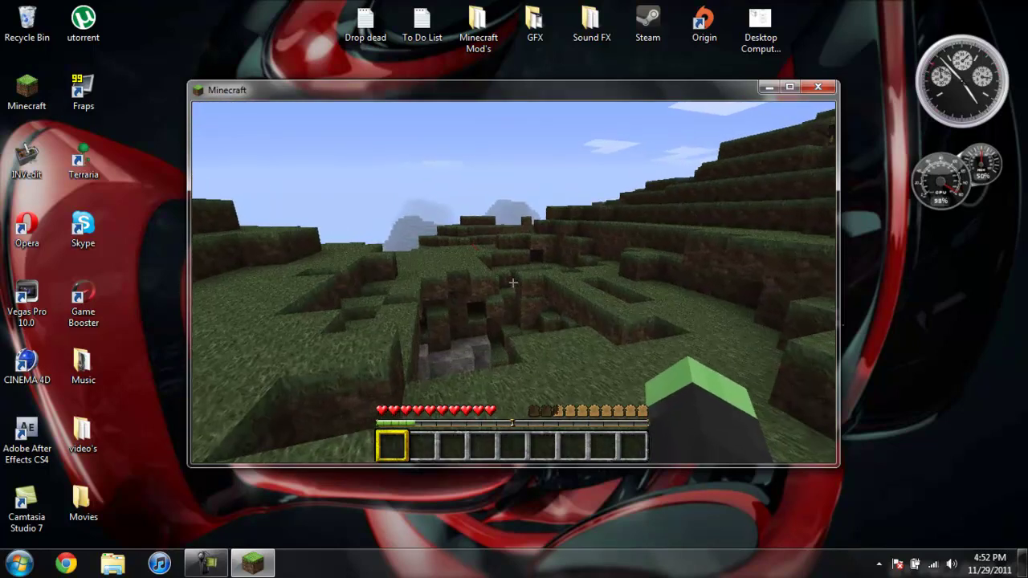
key(w)
key(w)
key(space)
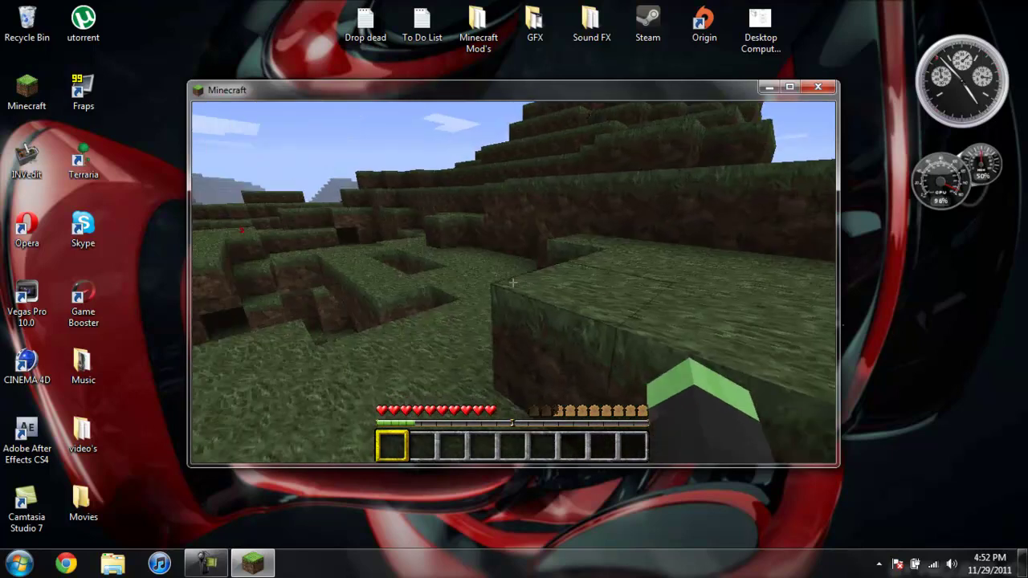
key(w)
key(space)
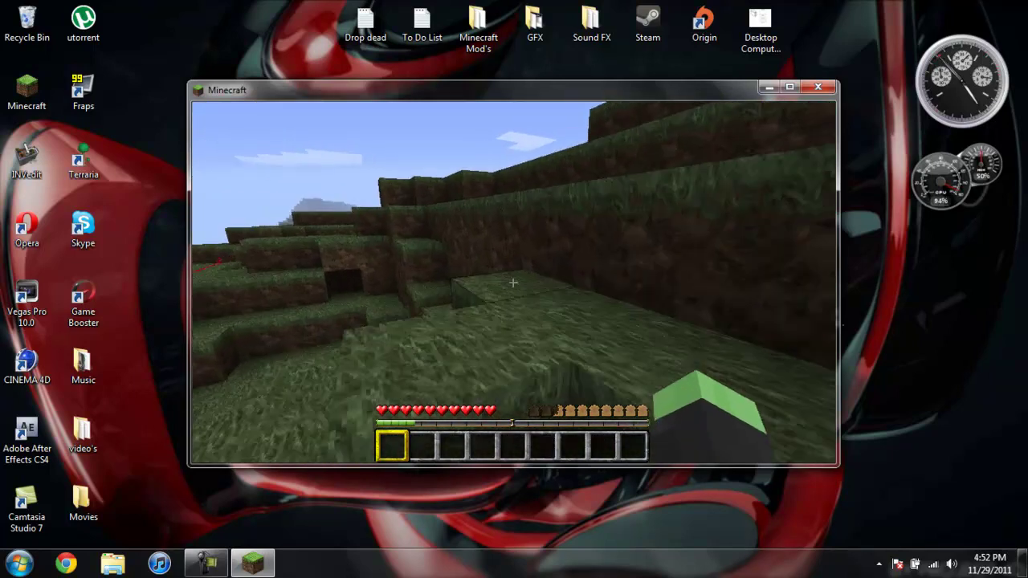
key(w)
key(space)
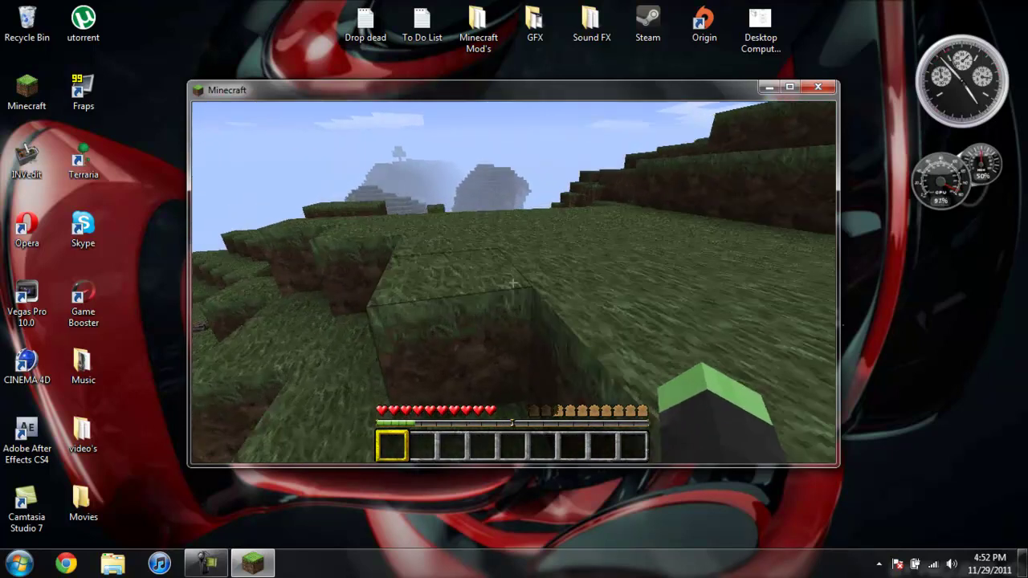
key(w)
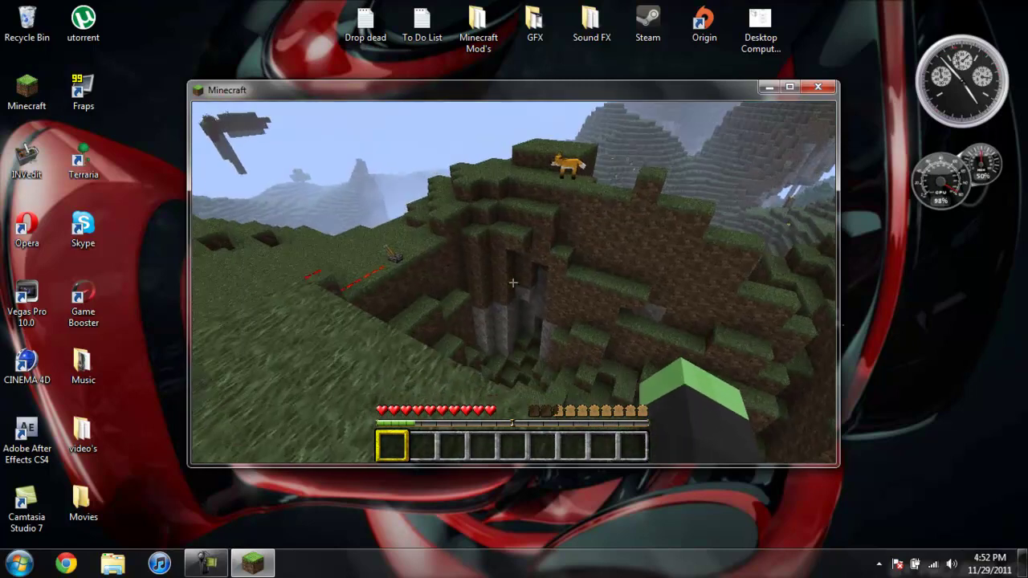
key(w)
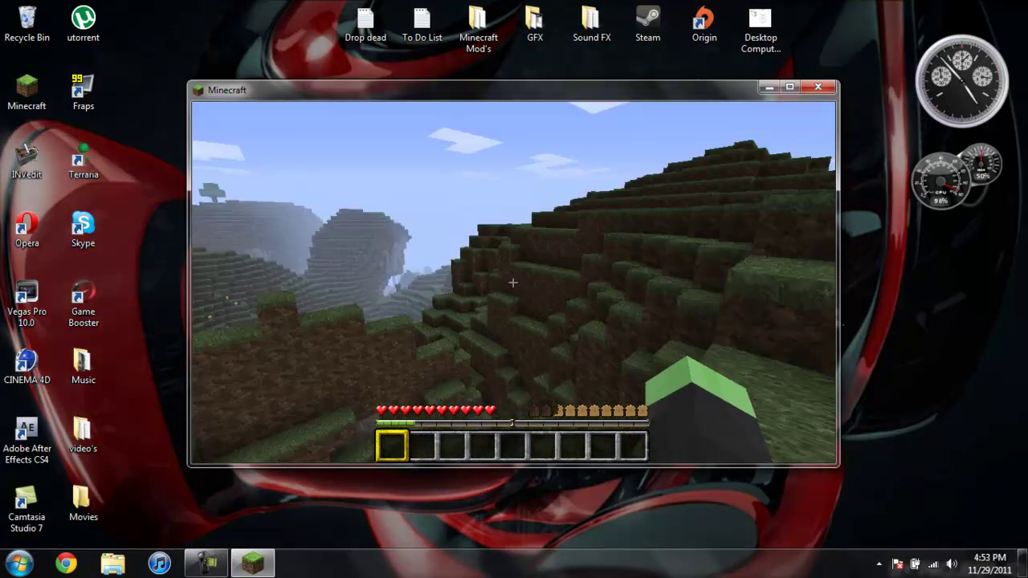
Step: Climb from the stepped slope beside the pit onto the open grassy plateau, looking for more creatures
key(w)
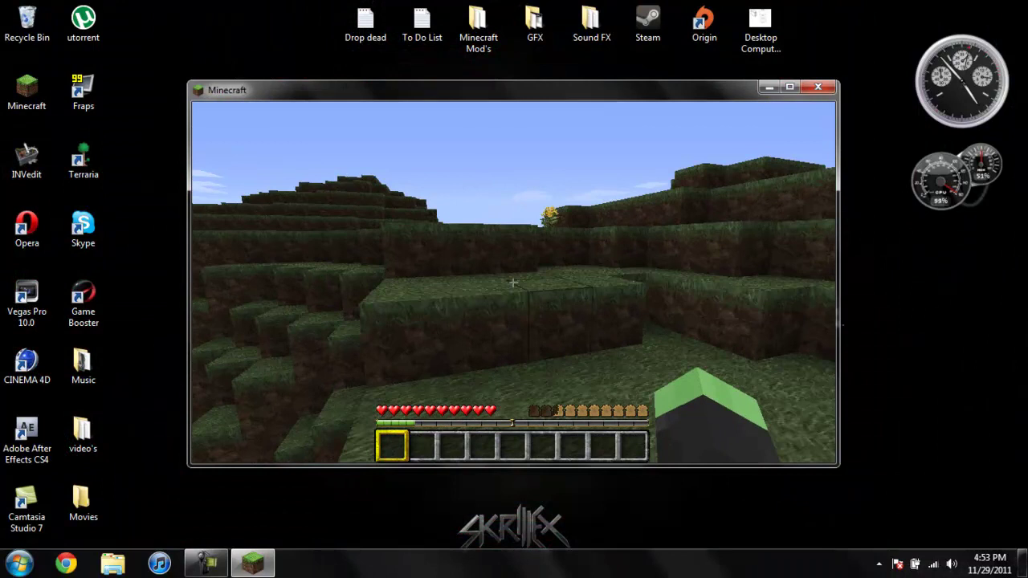
key(space)
key(w)
key(space)
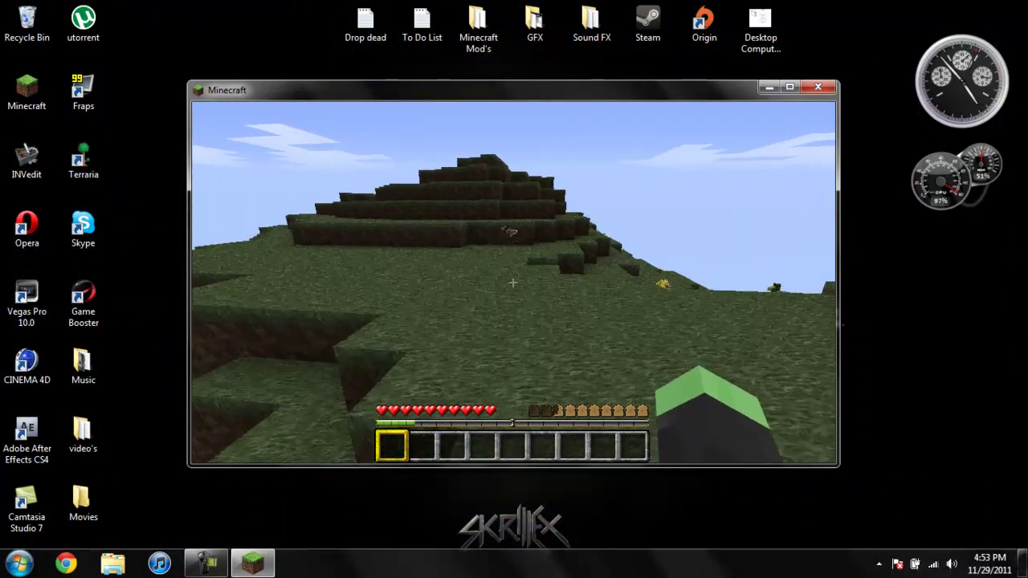
key(w)
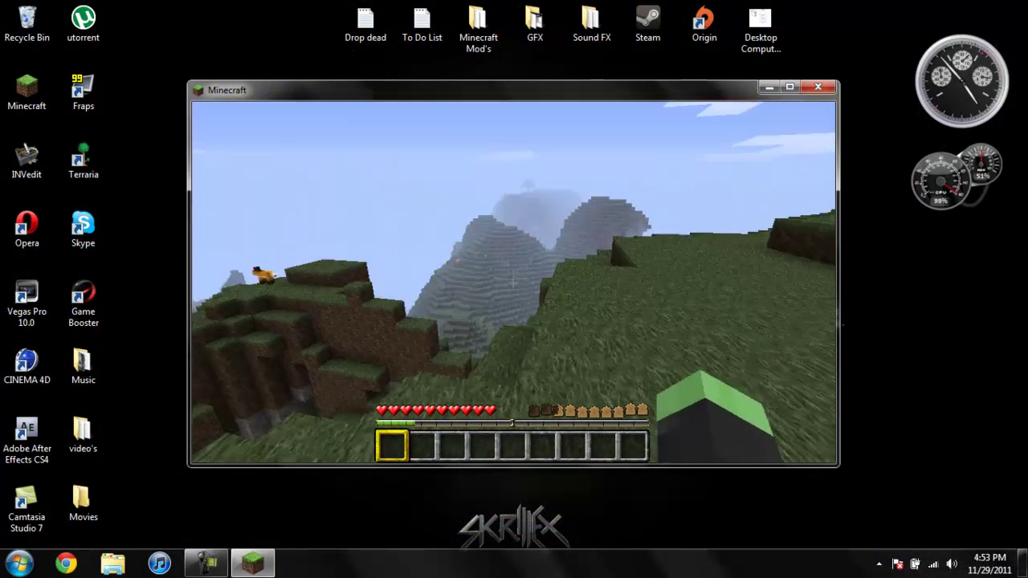
Step: Walk along the grassy ridge above the valley and past the duck toward the yellow flowers, looking around for creatures
key(w)
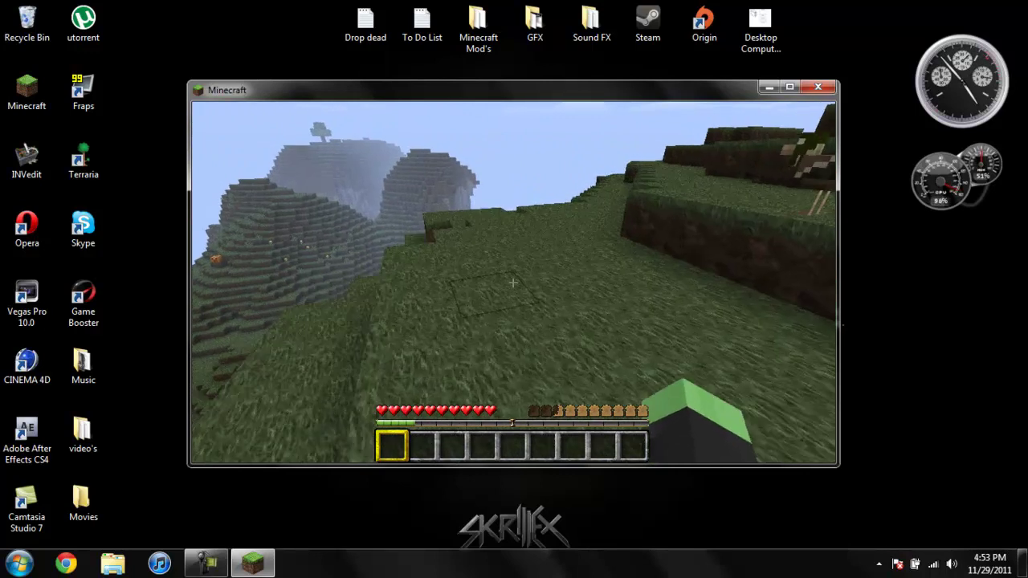
key(w)
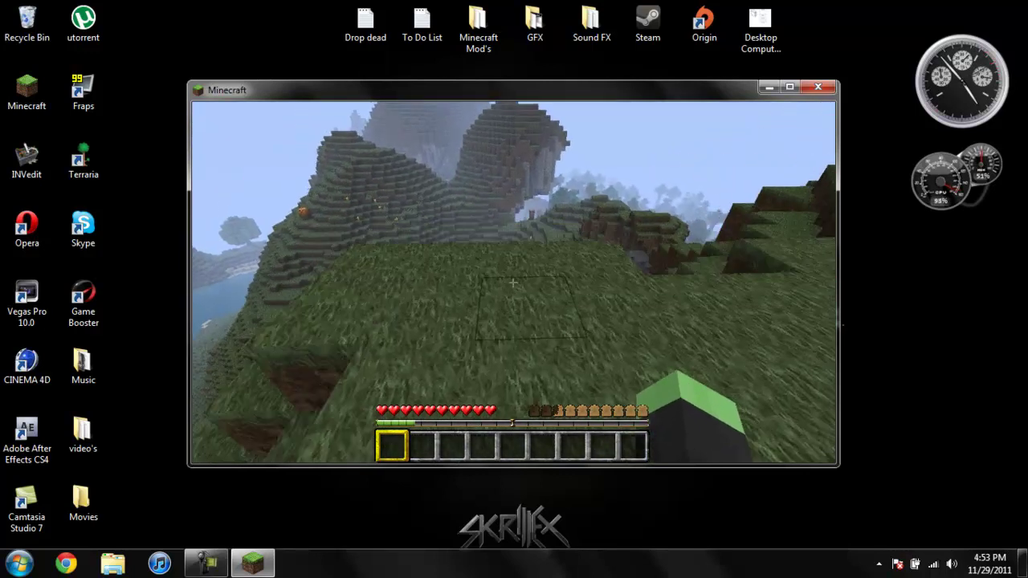
key(w)
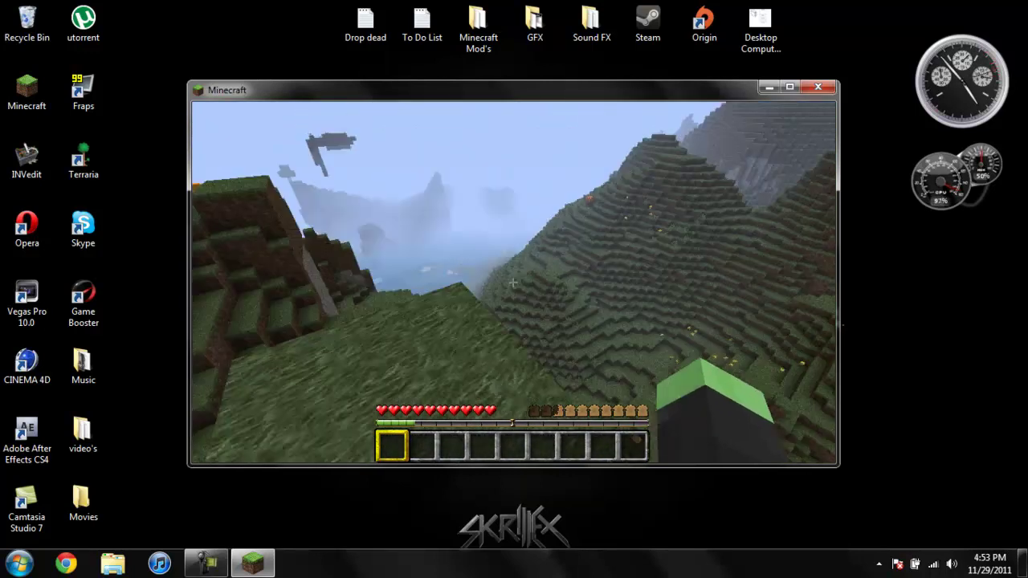
key(w)
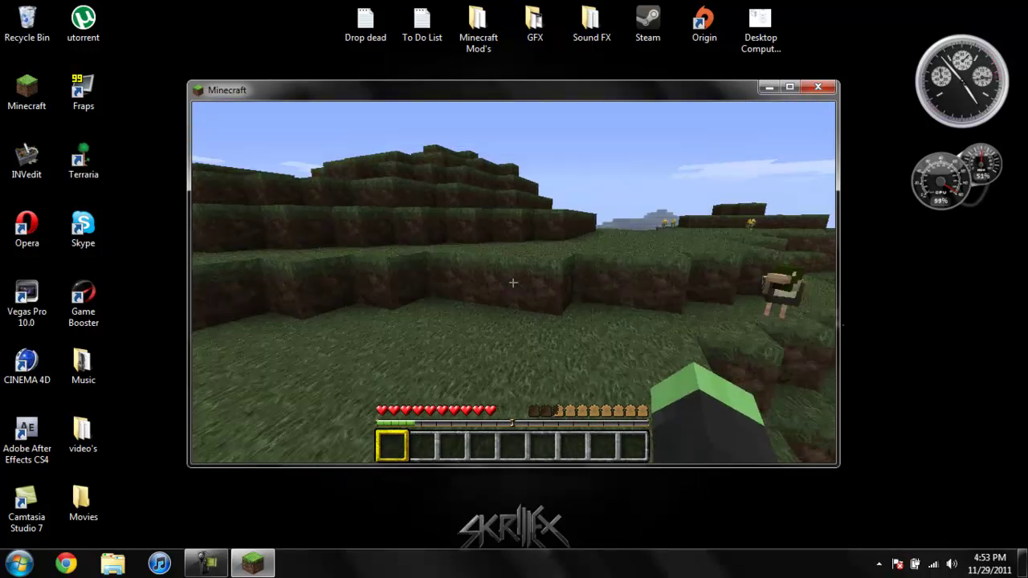
key(w)
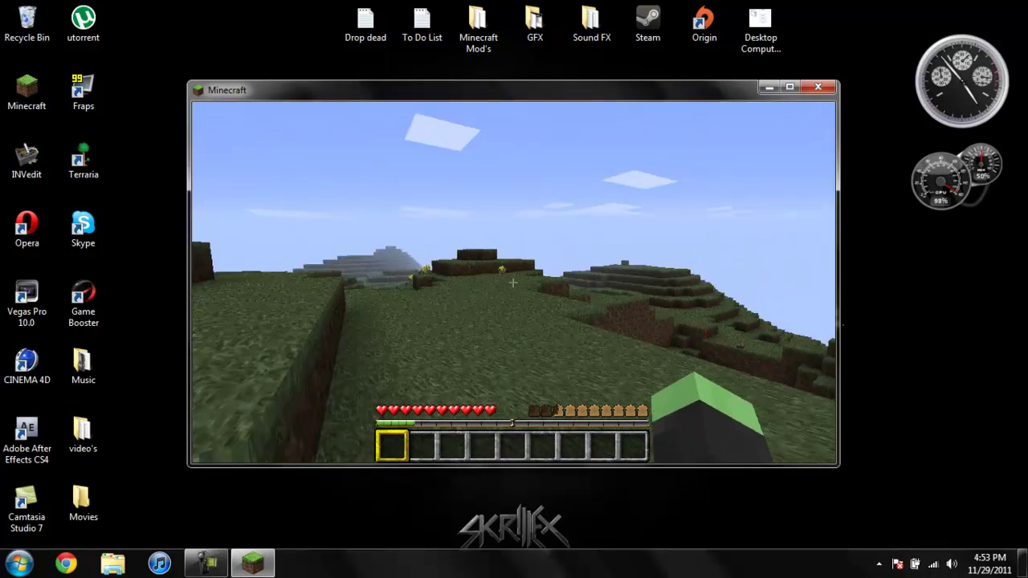
Step: Run the "spawn list" command and read through the list of spawnable creatures and their IDs
key(Escape)
key(t)
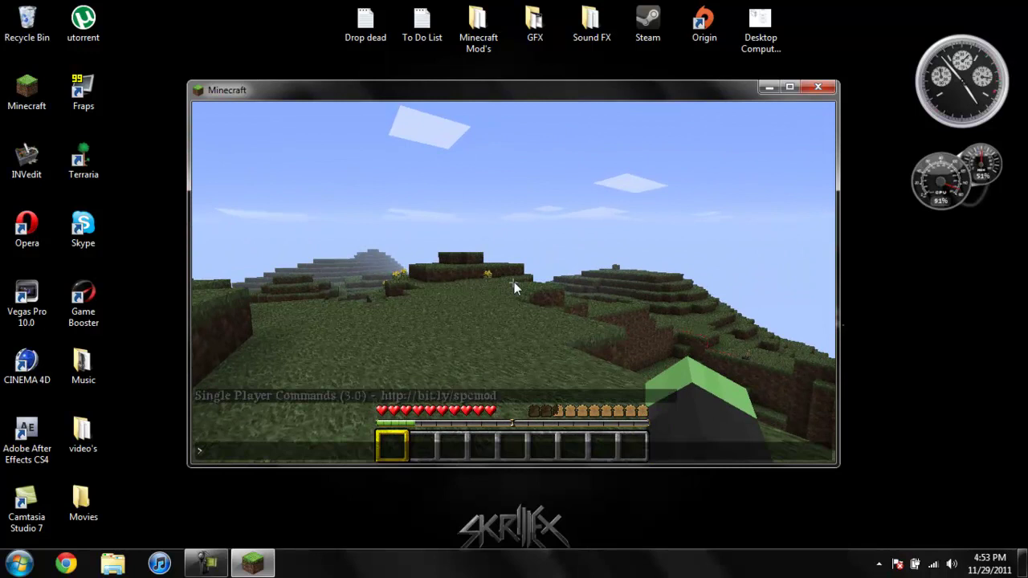
text(spawn list)
key(Return)
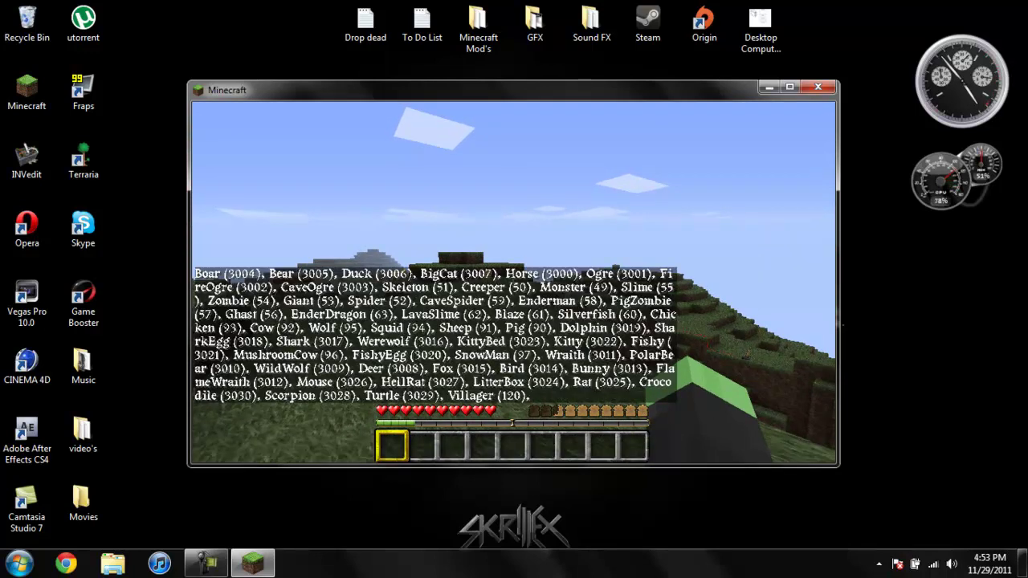
key(t)
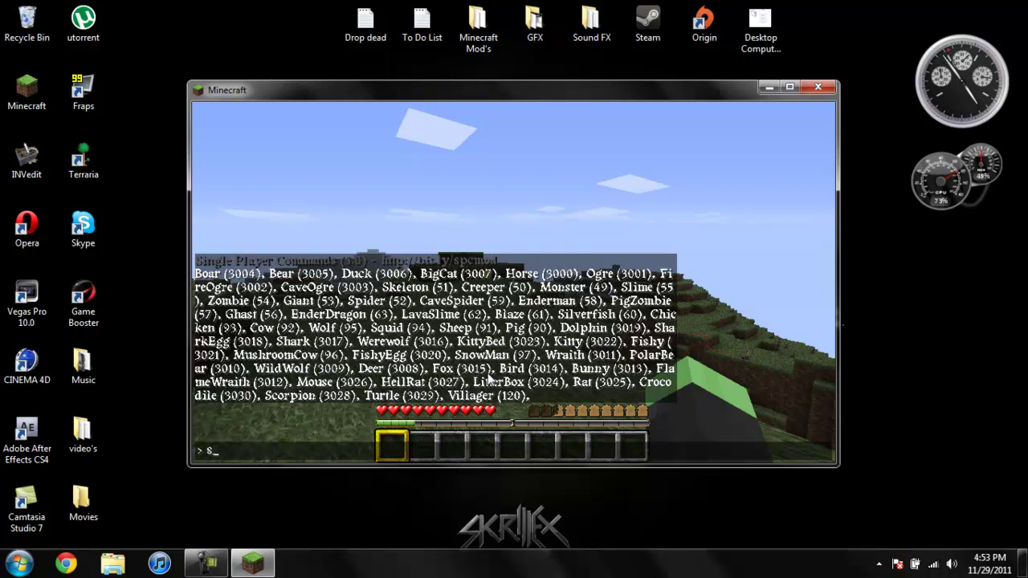
text(er)
key(Return)
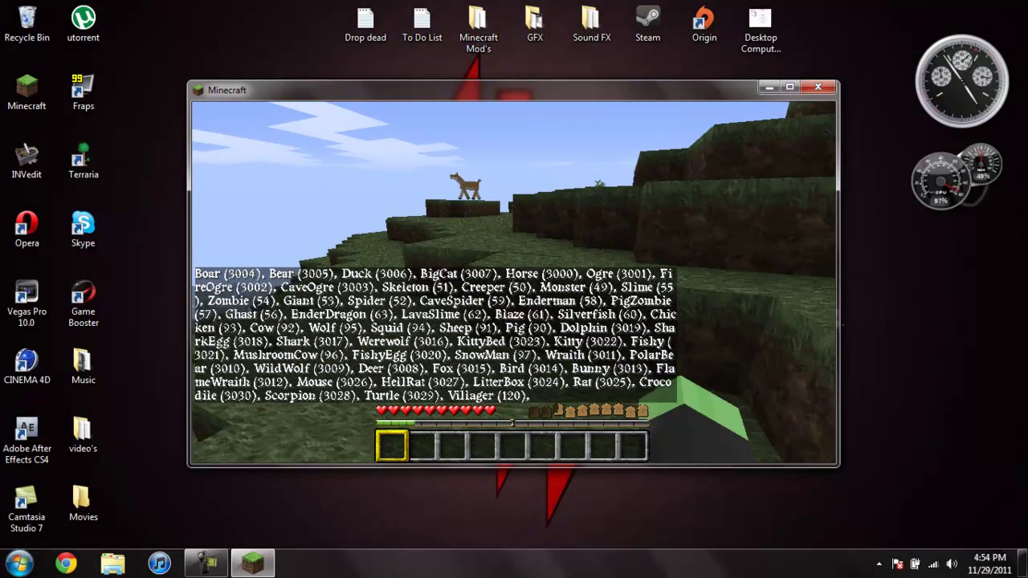
Step: Approach the deer on the grassy ridge to show it up close
key(w)
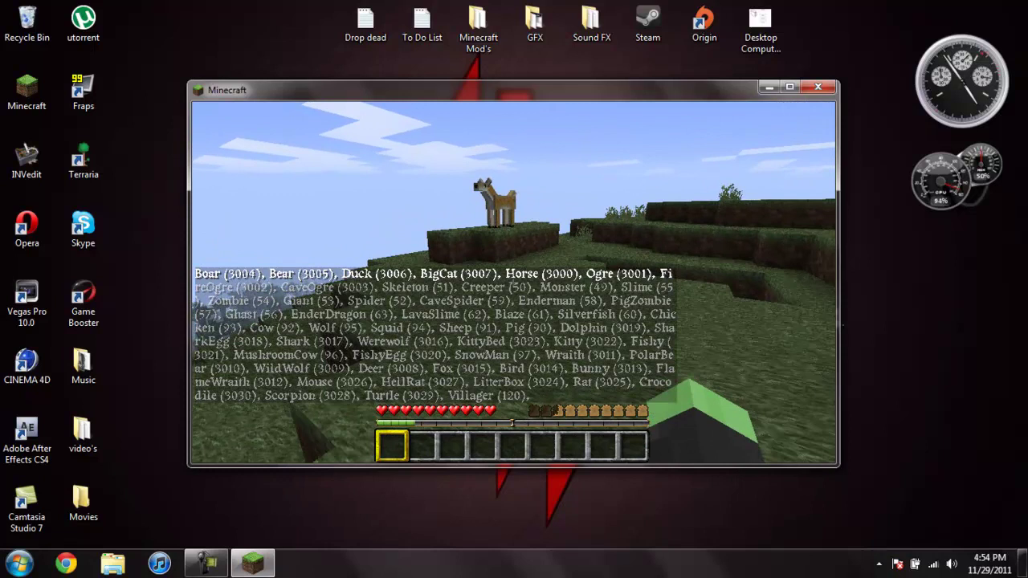
key(w)
key(space)
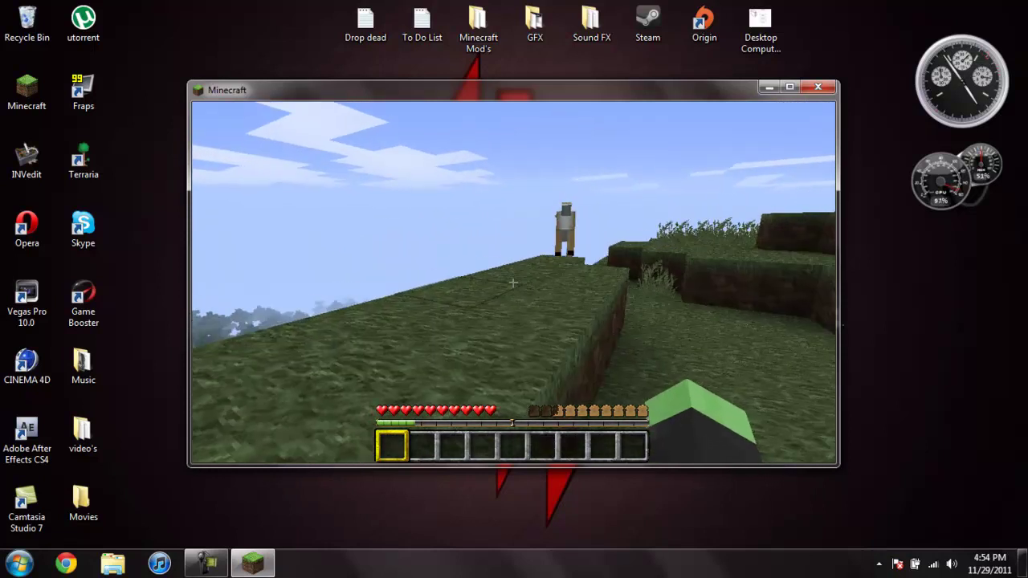
key(w)
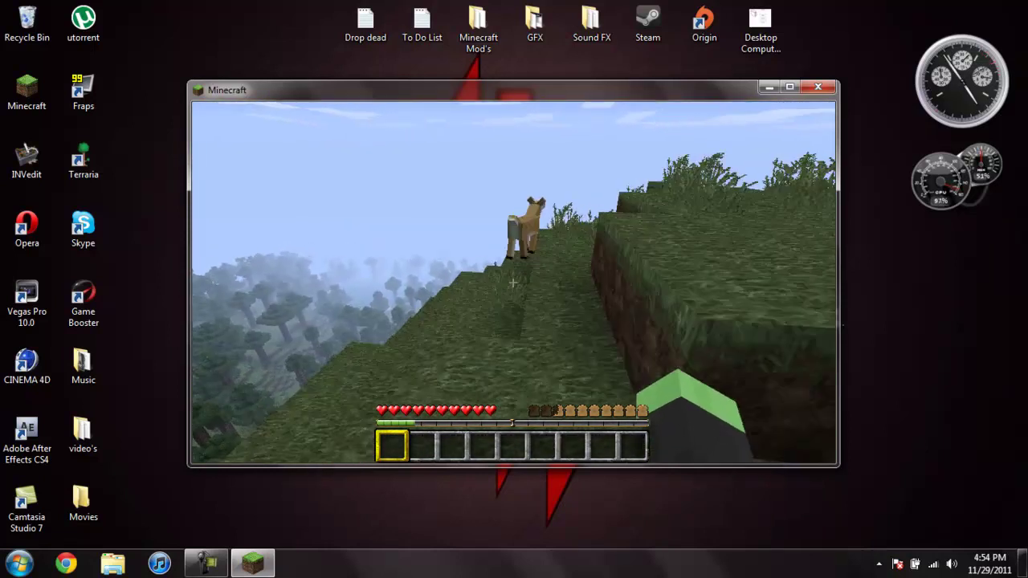
key(w)
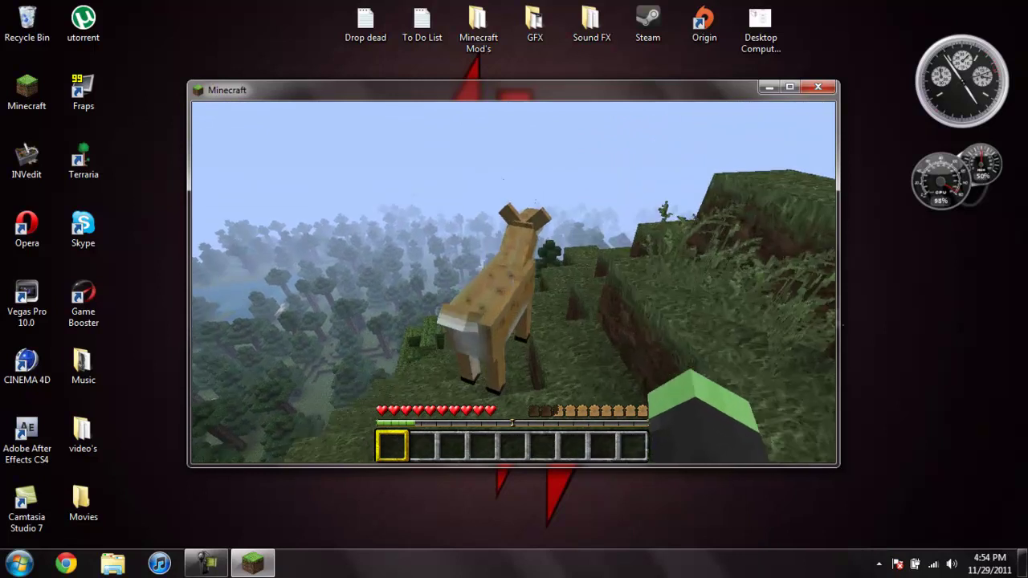
click(514, 283)
Step: Follow the deer along the slope overlooking the forest and return up to the grassy hilltop
key(w)
key(space)
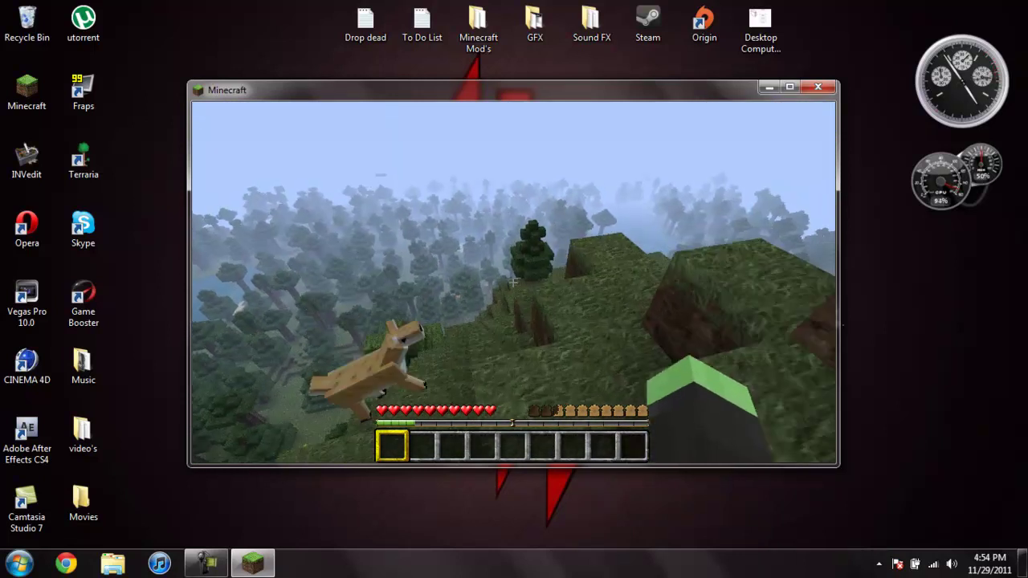
key(w)
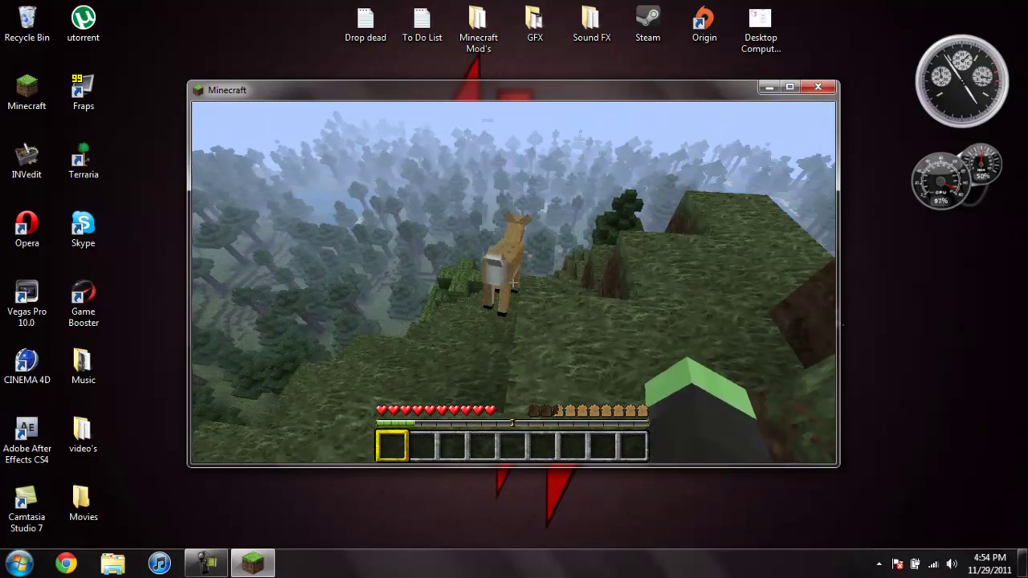
key(w)
key(space)
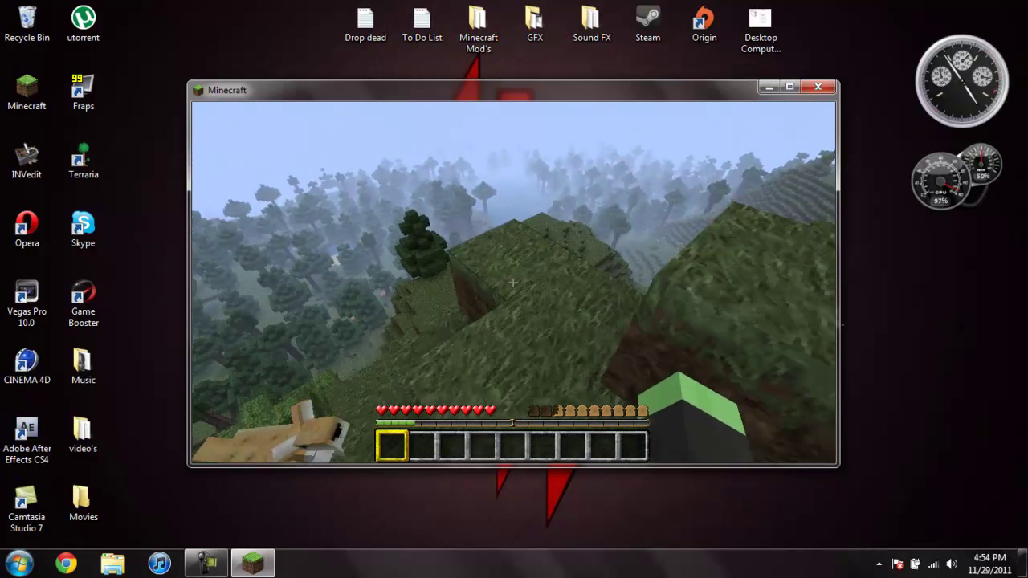
key(w)
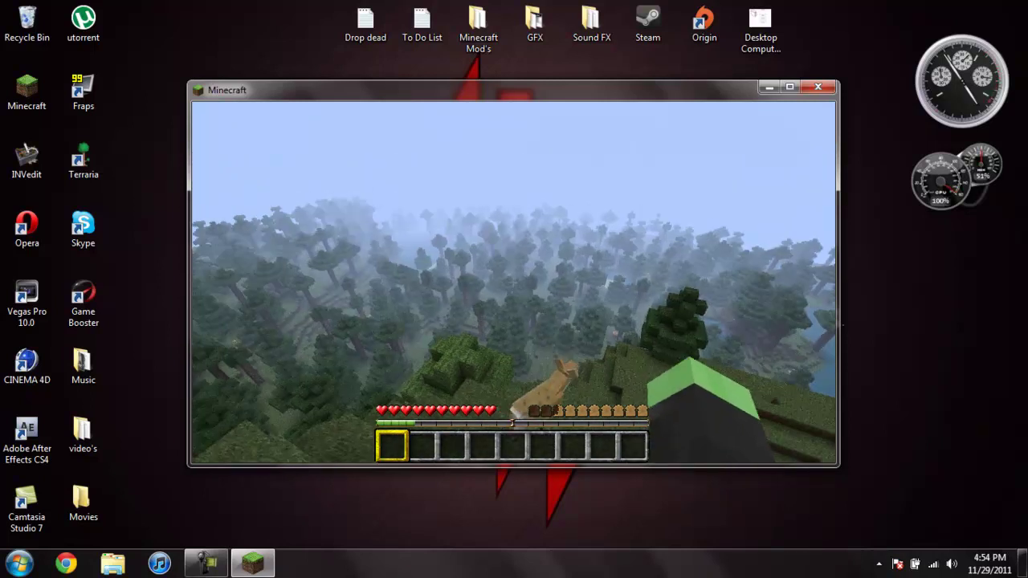
key(w)
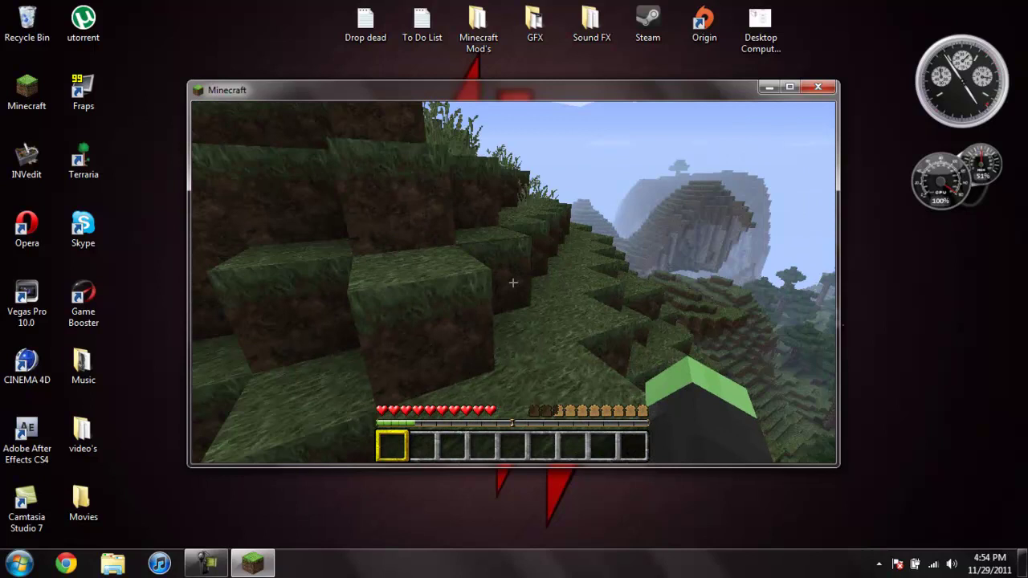
key(w)
key(space)
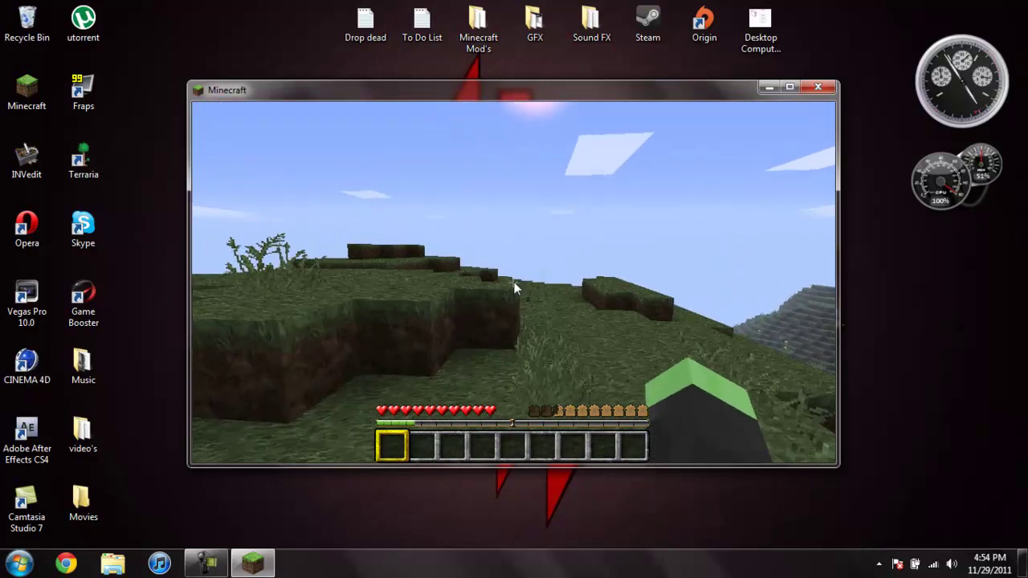
Step: Quit the world to the title screen and close the Minecraft window
key(Escape)
click(525, 374)
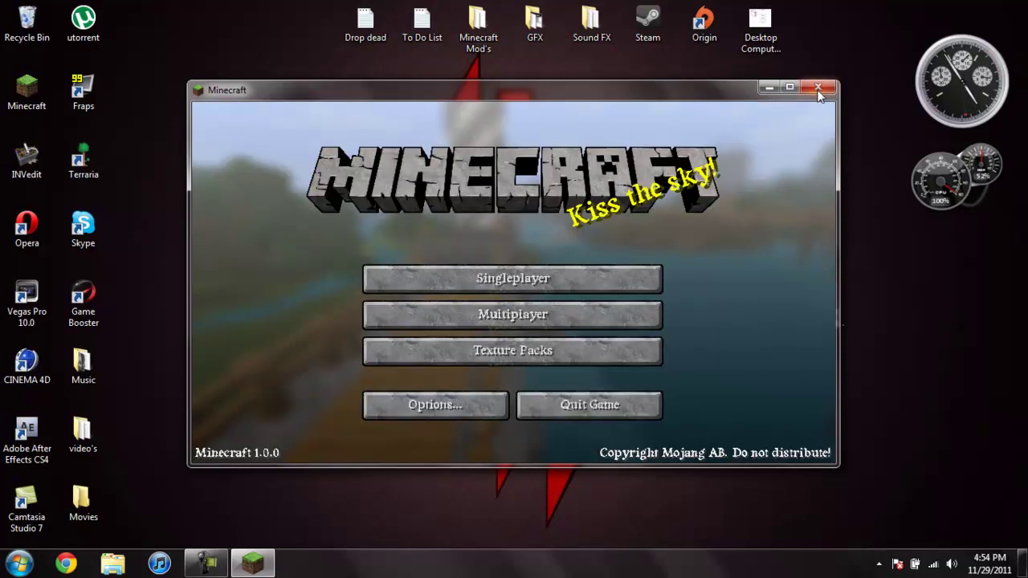
click(818, 88)
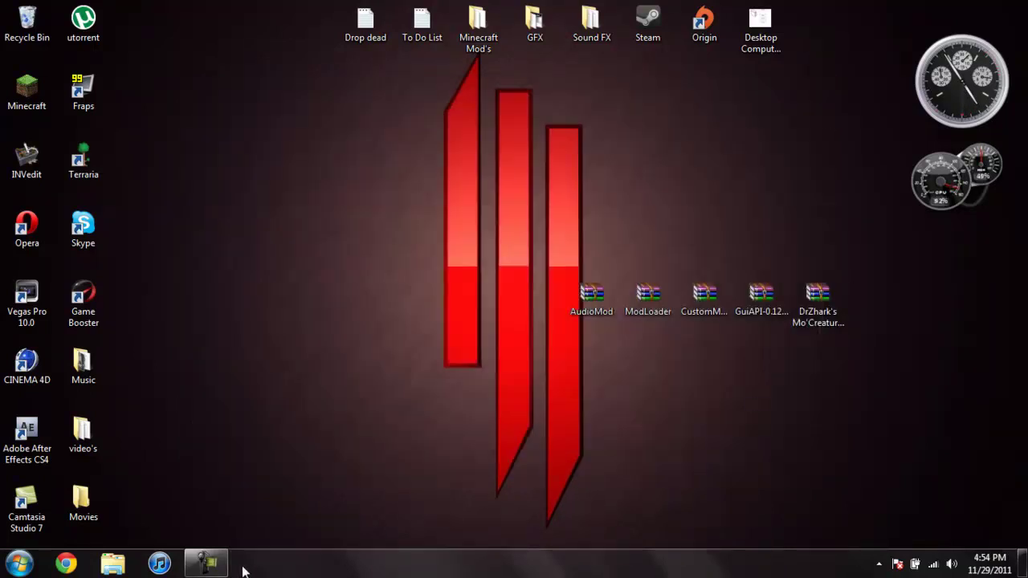
click(206, 563)
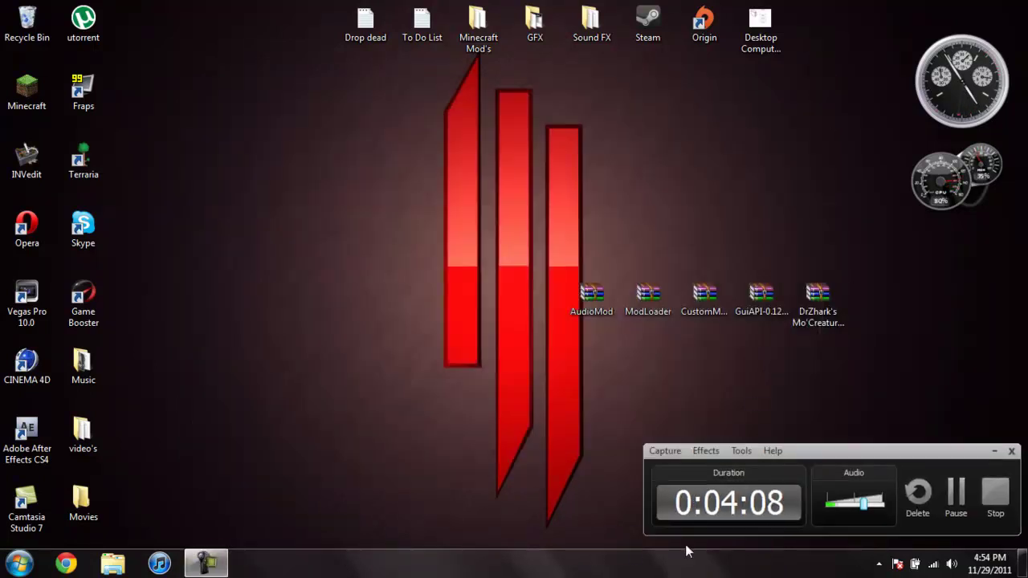
click(957, 495)
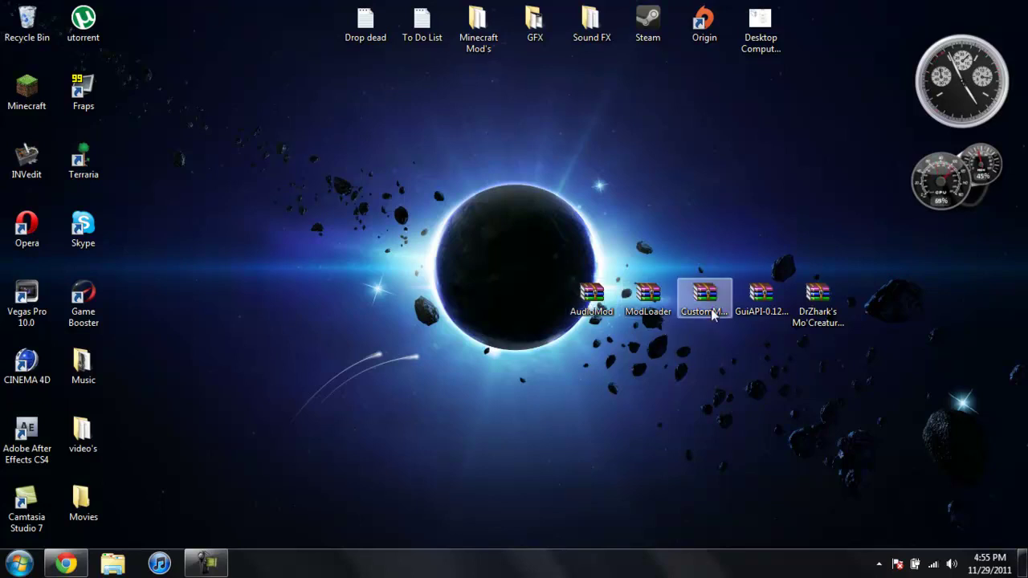
Step: Point out the mod archives on the desktop, from AudioMod and ModLoader to CustomMobSpawner, GuiAPI and DrZhark's Mo'Creatures Mod v3.0.0
click(718, 329)
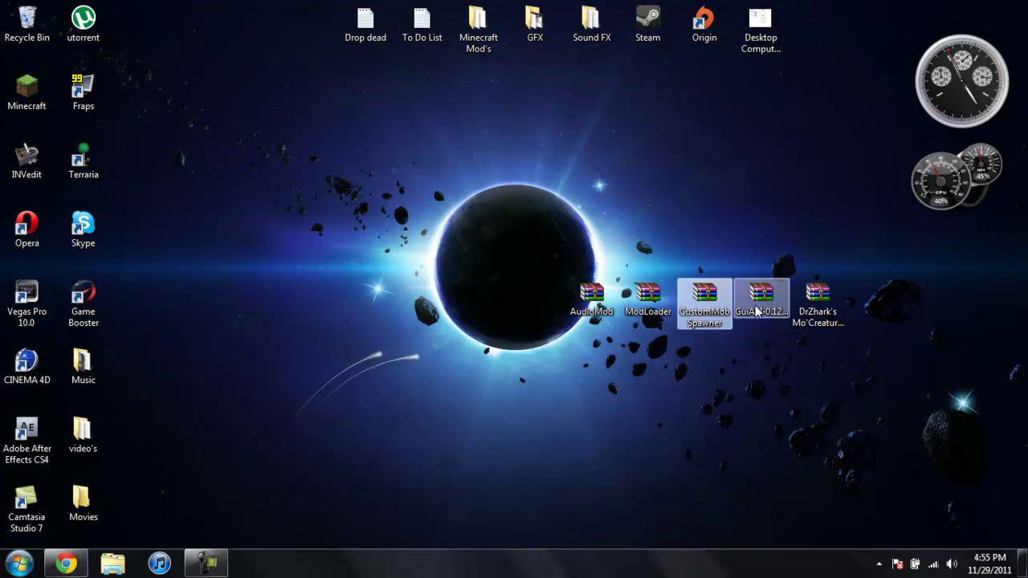
click(818, 310)
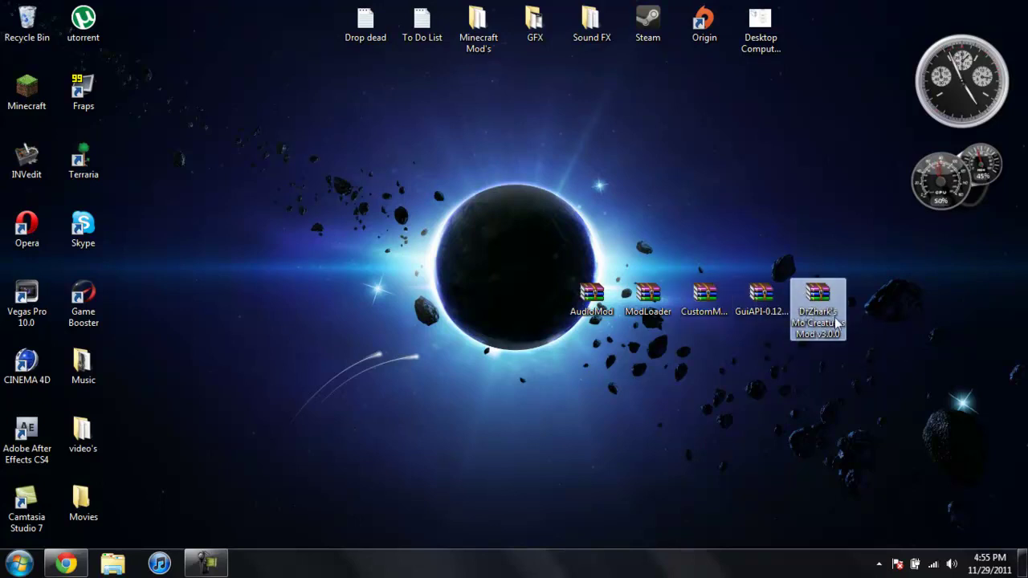
double_click(836, 321)
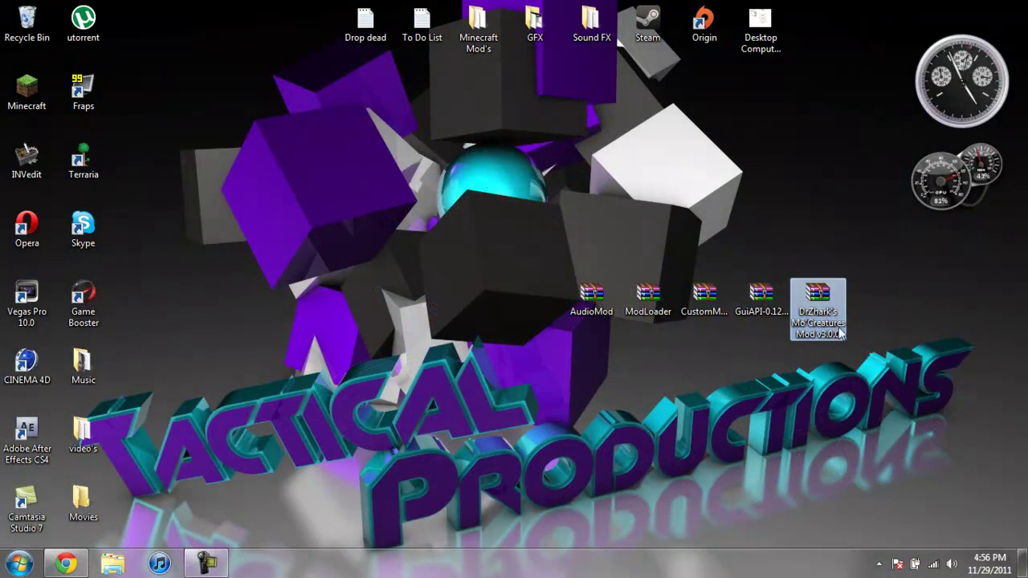
click(748, 362)
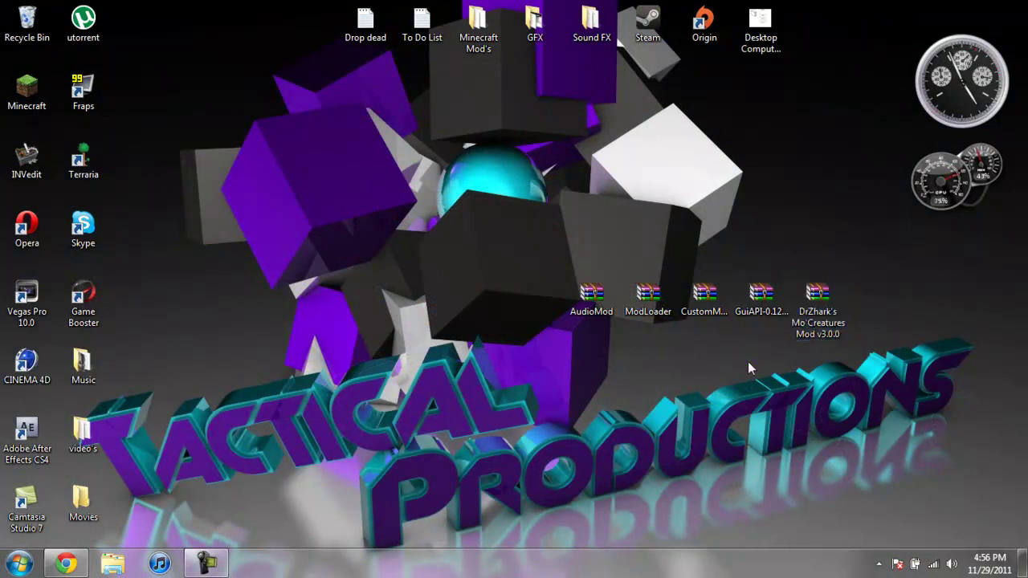
drag(551, 325, 855, 301)
click(850, 398)
Step: Switch to Chrome and follow the "Mo'Creatures Mod v3.0.0.zip" download link in the Mo' Creatures forum topic
click(69, 564)
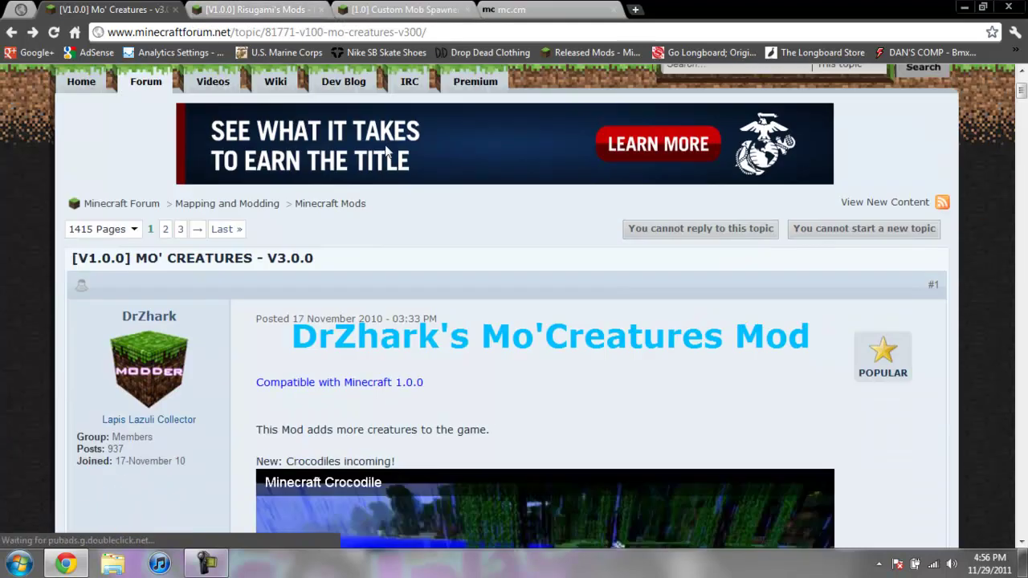
scroll(388, 151, down, 4)
scroll(388, 151, down, 10)
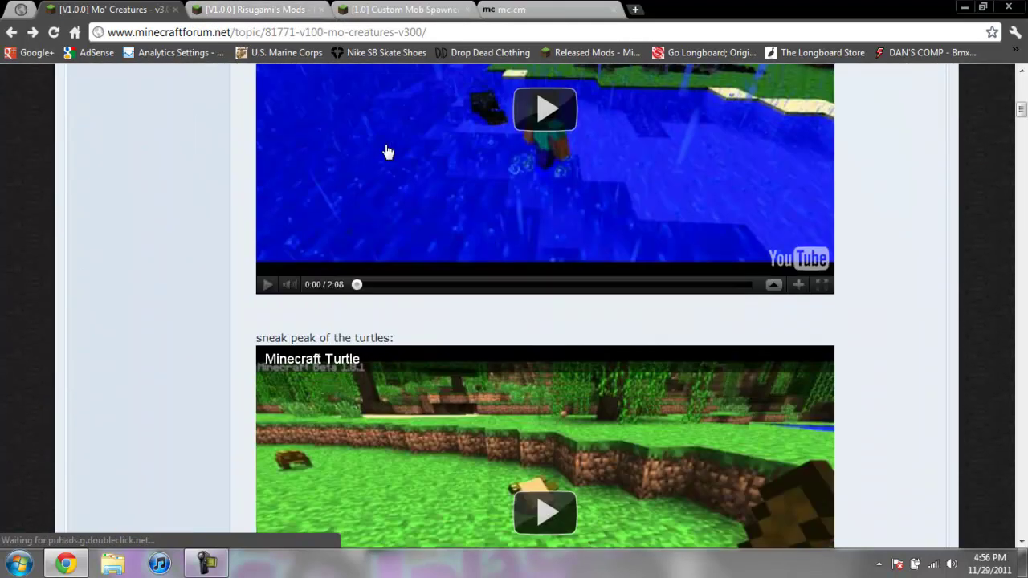
scroll(388, 151, down, 10)
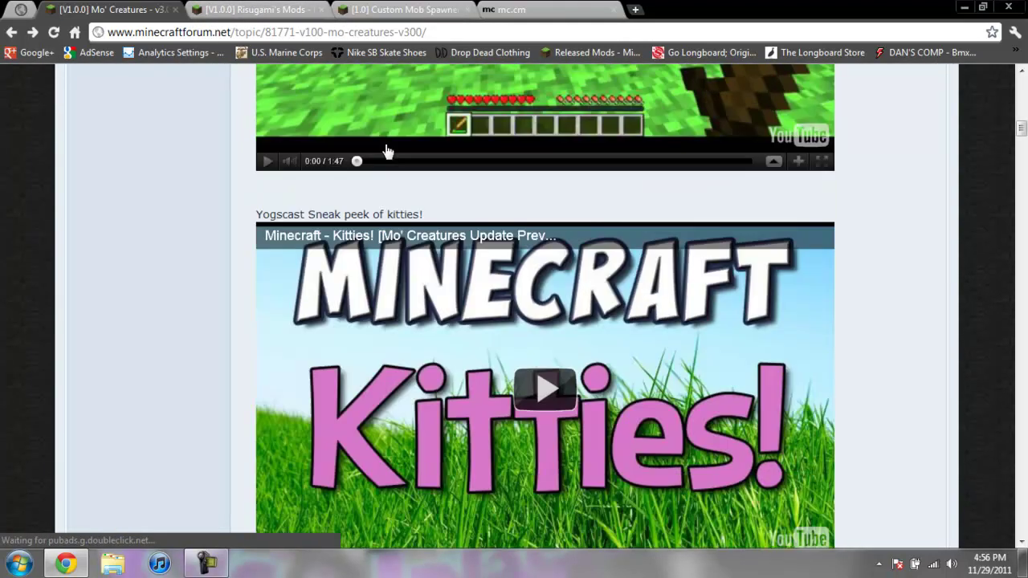
scroll(388, 151, down, 4)
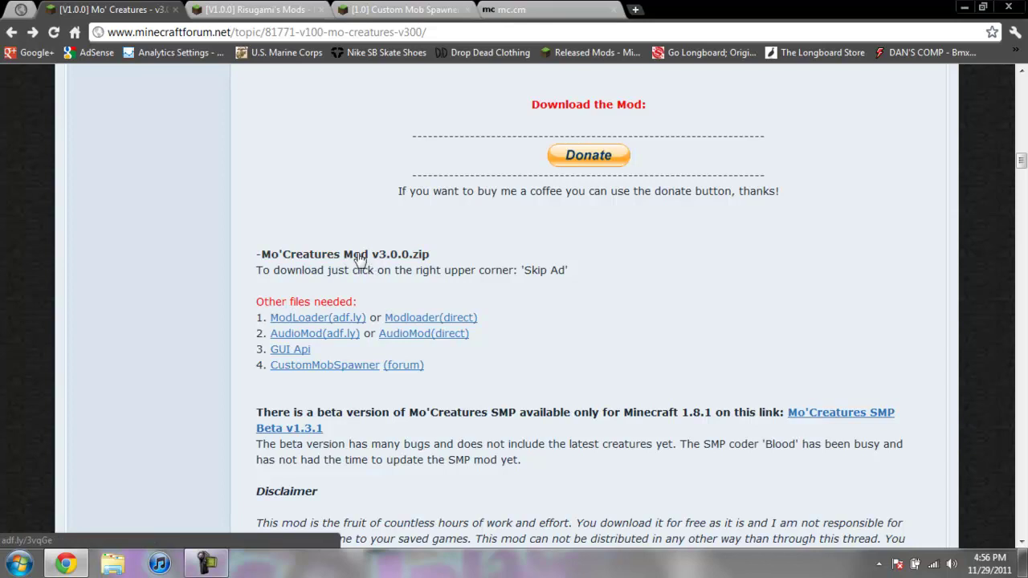
click(384, 255)
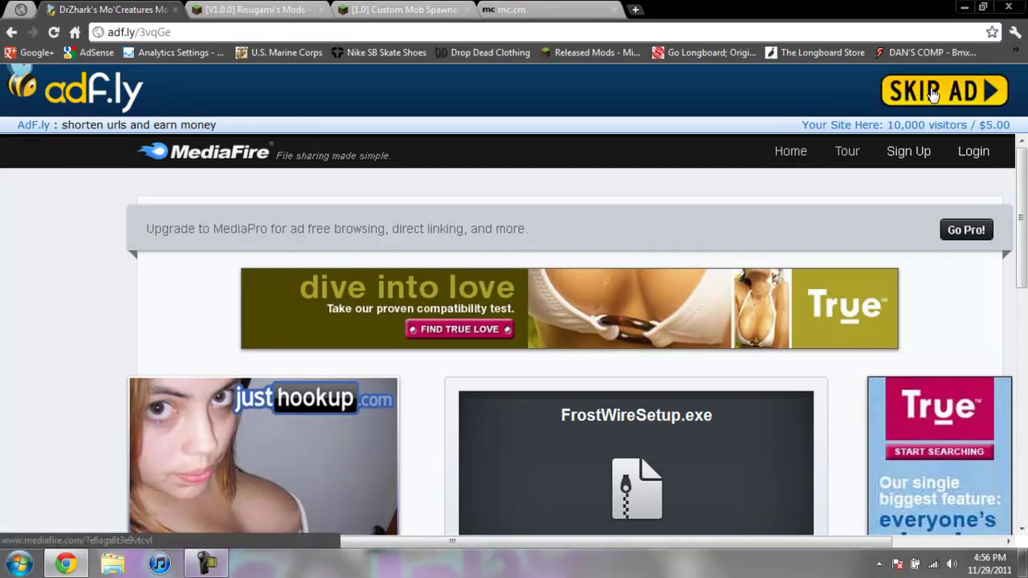
Step: Skip the adf.ly ad to reach the MediaFire page for DrZhark's Mo'Creatures Mod v3.0.0.zip
click(934, 94)
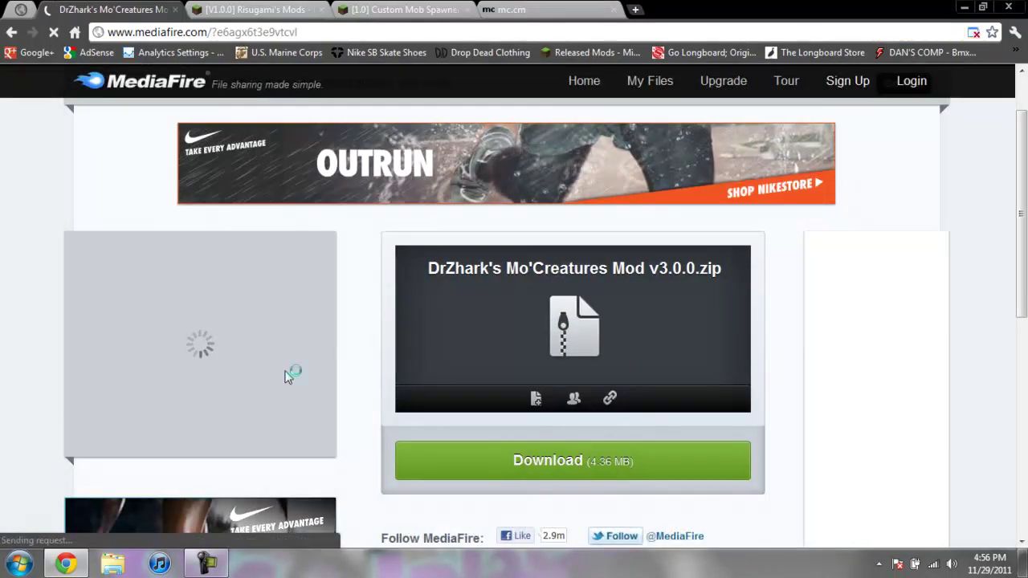
Step: Look through Risugami's Mods forum topic for the ModLoader 1.0.0 and AudioMod 1.0.0 download links
click(233, 10)
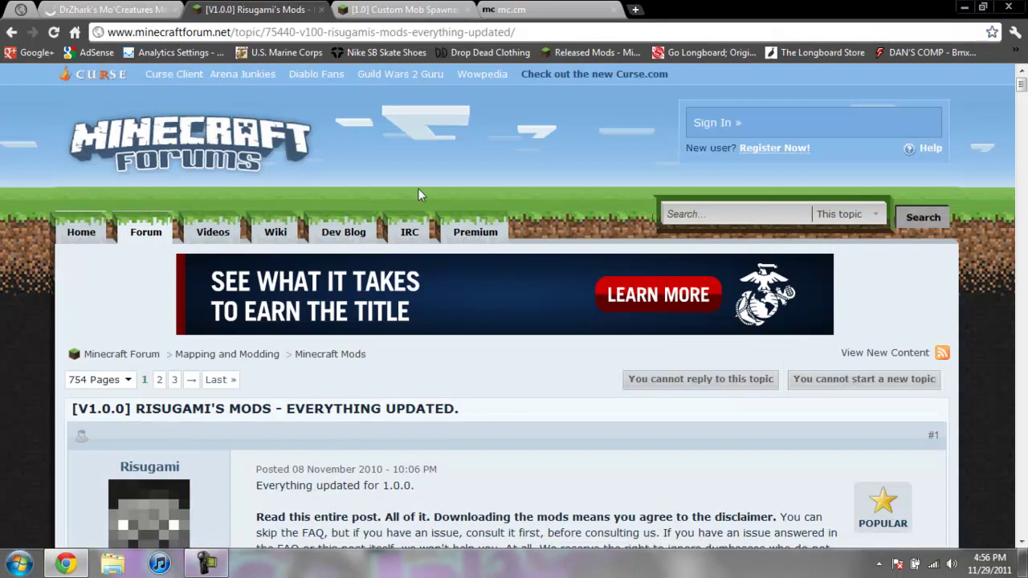
scroll(418, 188, down, 2)
scroll(377, 180, up, 2)
scroll(551, 257, down, 2)
scroll(498, 226, down, 2)
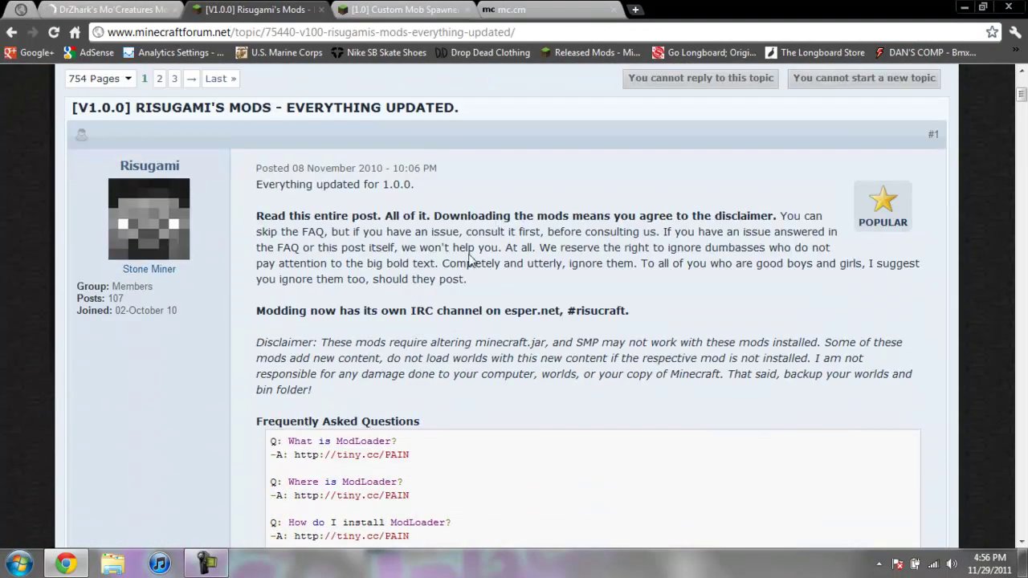
scroll(470, 261, down, 20)
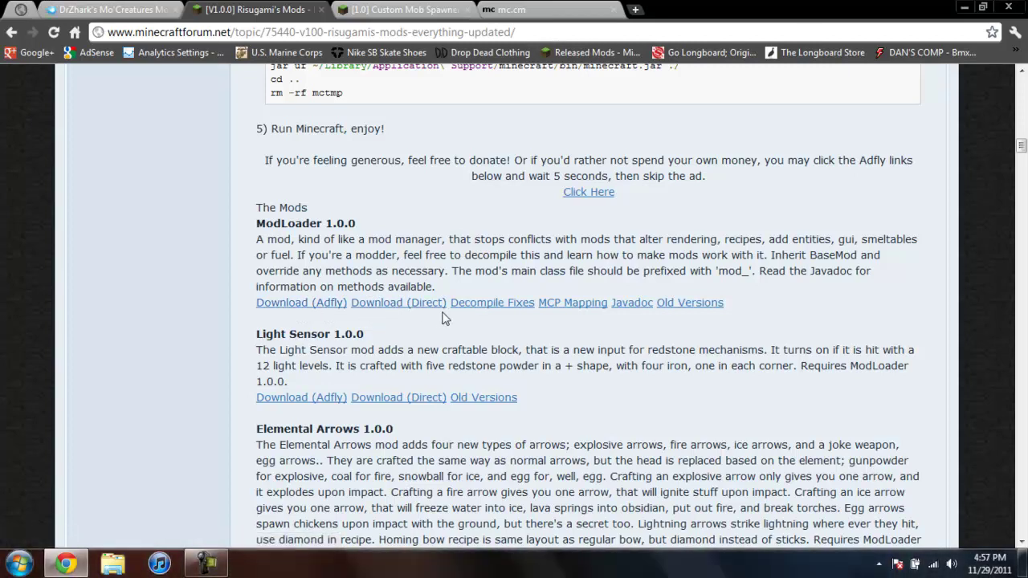
scroll(442, 318, down, 3)
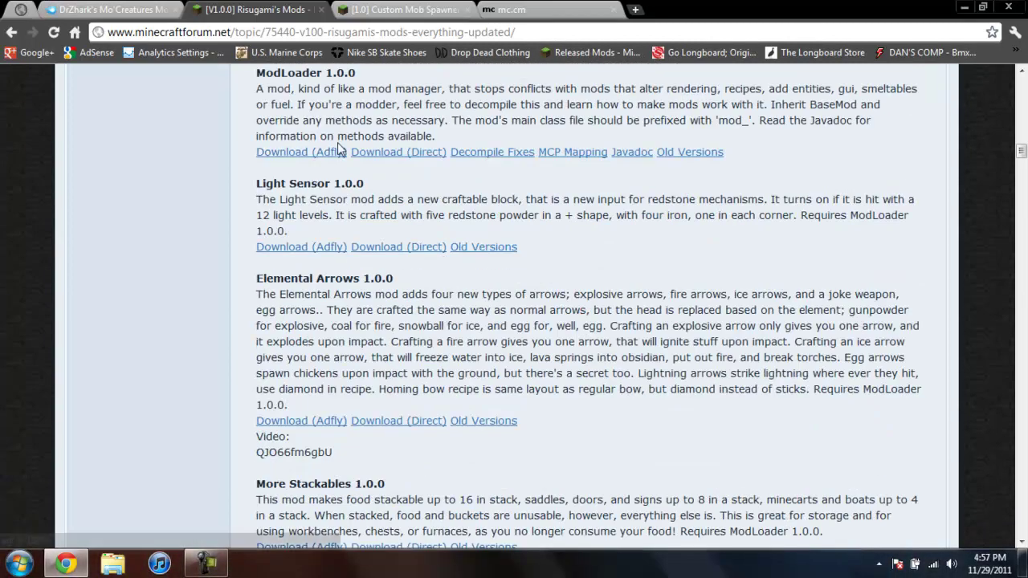
scroll(354, 229, down, 3)
scroll(414, 259, down, 6)
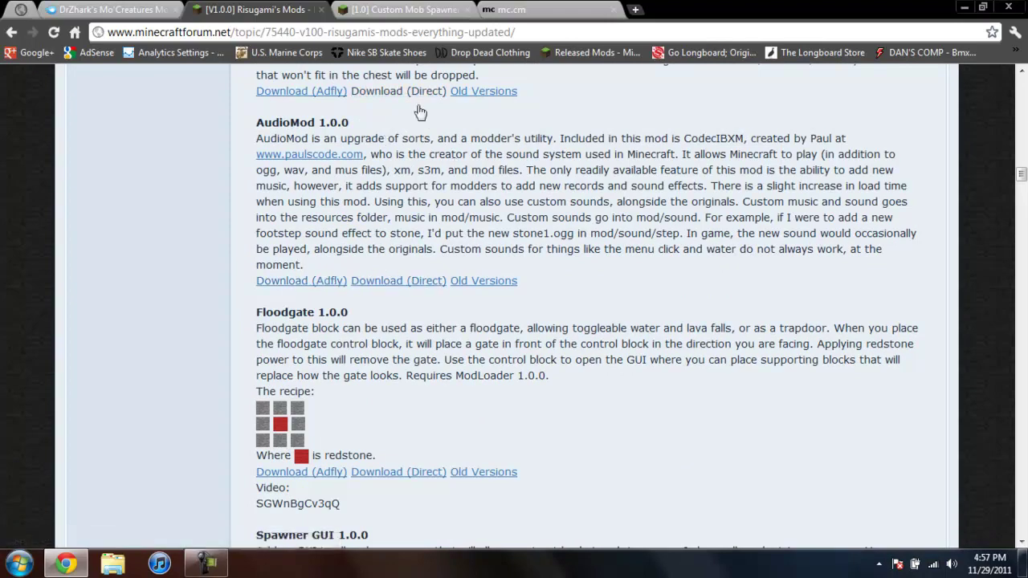
Step: Follow the CustomMobSpawner v1.3 link in the Custom Mob Spawner topic past the ad to the CustomMobSpawner.zip download on MediaFire
click(407, 11)
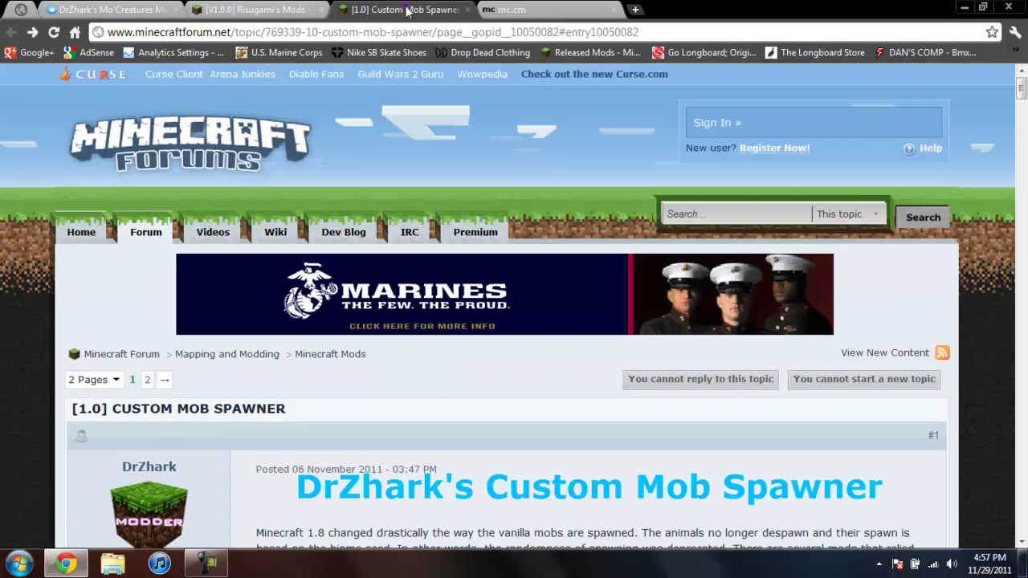
scroll(439, 135, down, 4)
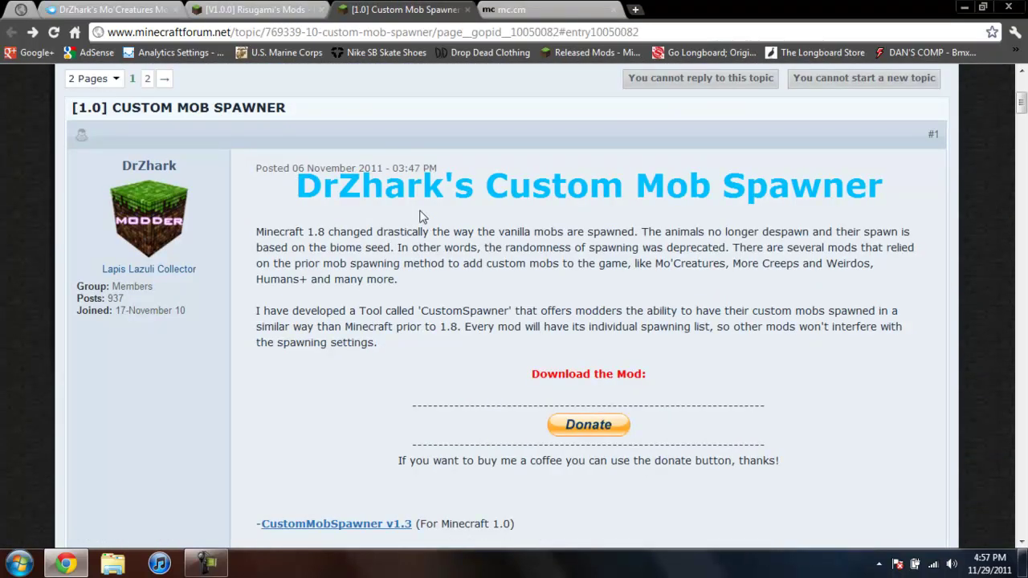
scroll(415, 232, down, 2)
scroll(415, 232, down, 1)
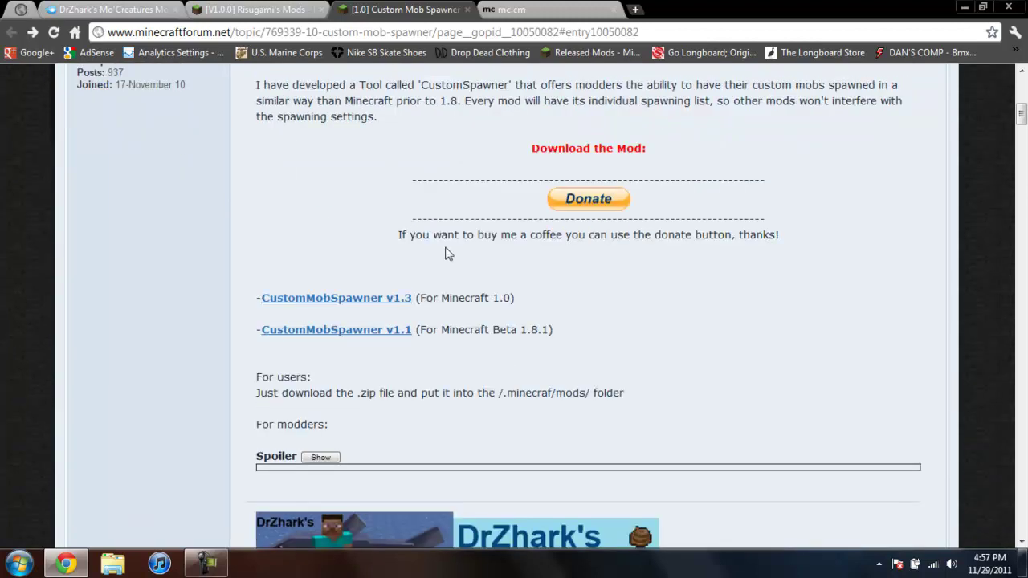
click(351, 303)
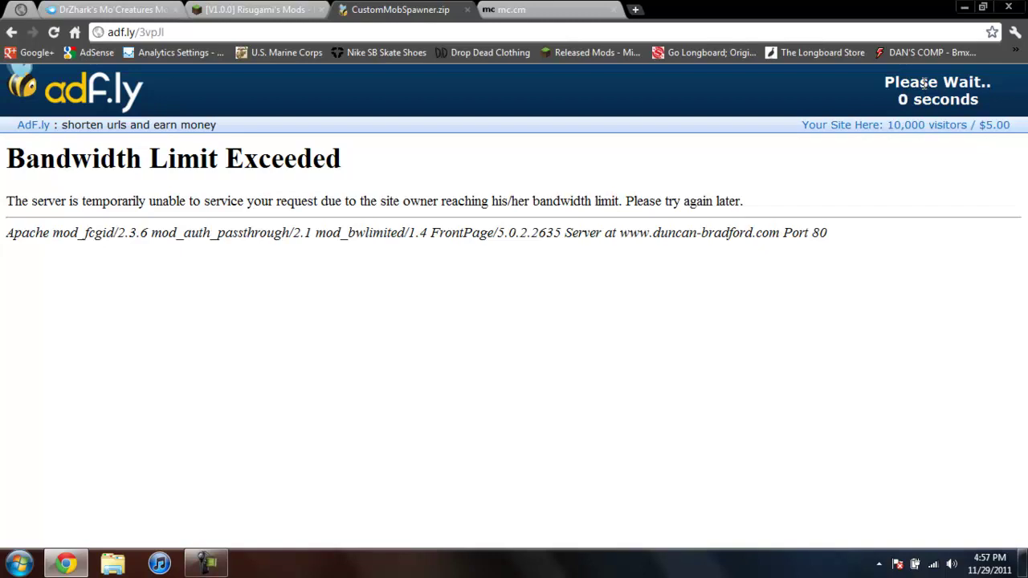
click(932, 93)
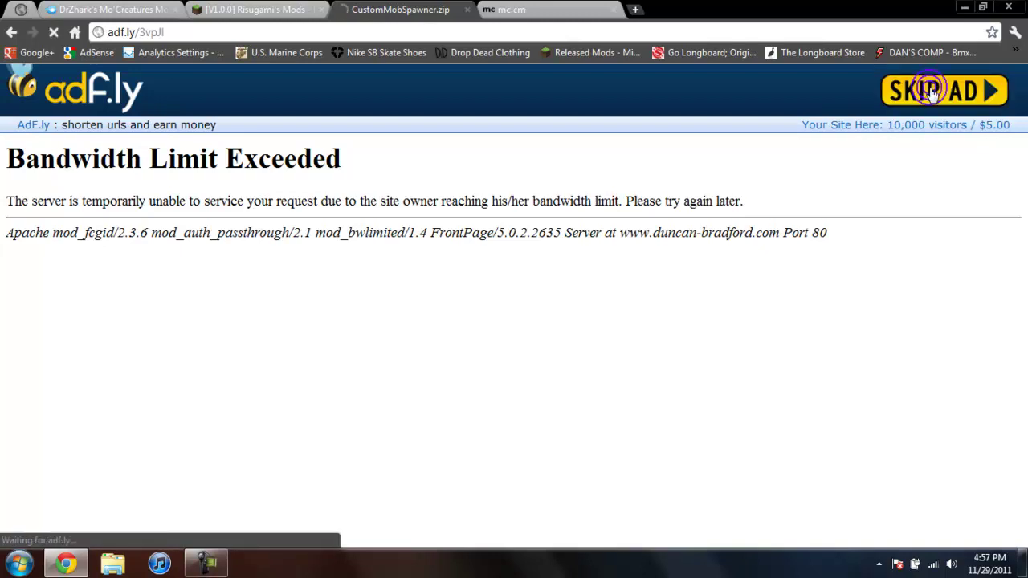
scroll(482, 197, down, 2)
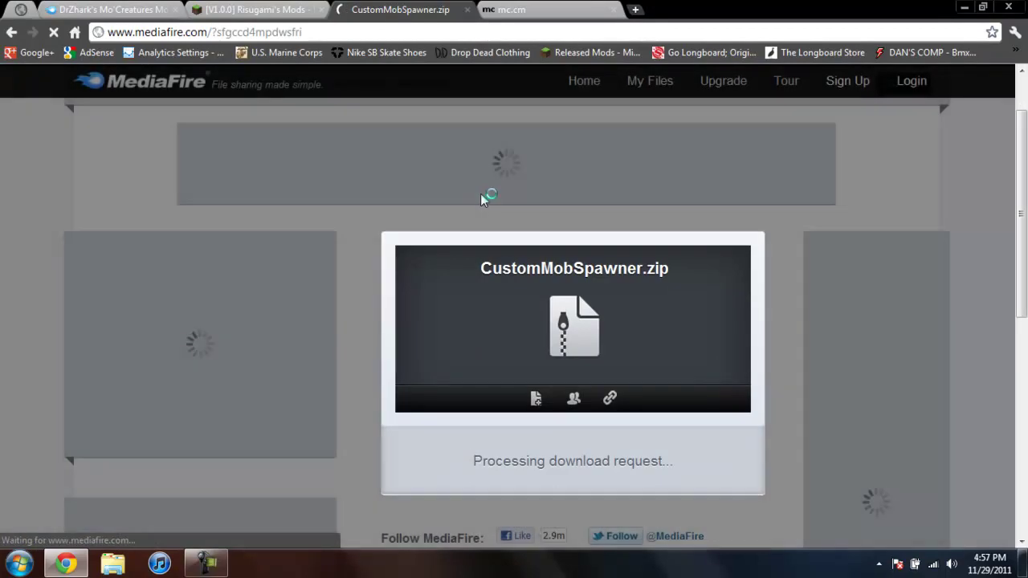
click(580, 384)
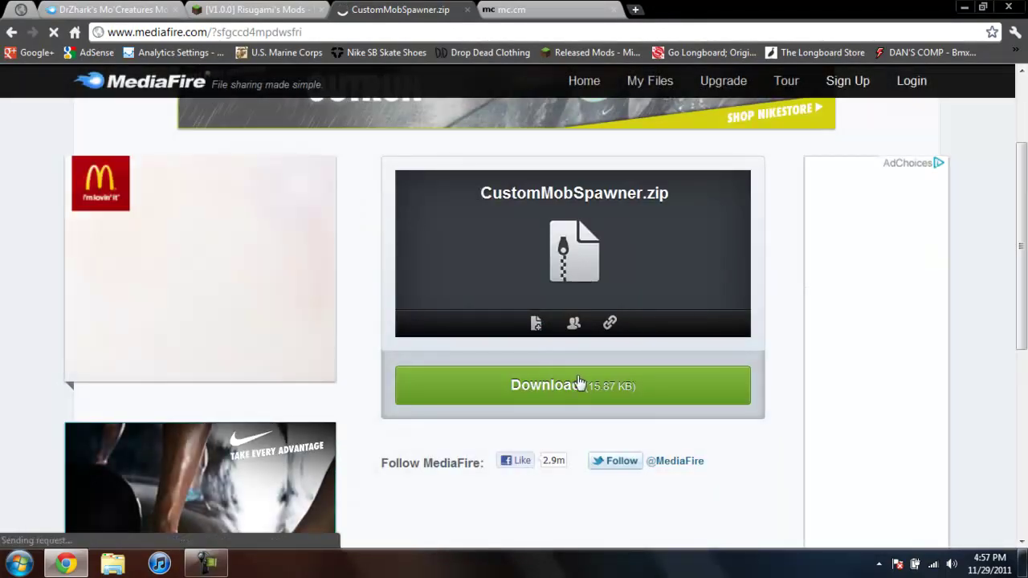
Step: Locate the mod download link on the mc.cm GuiAPI page and close the browser
click(534, 16)
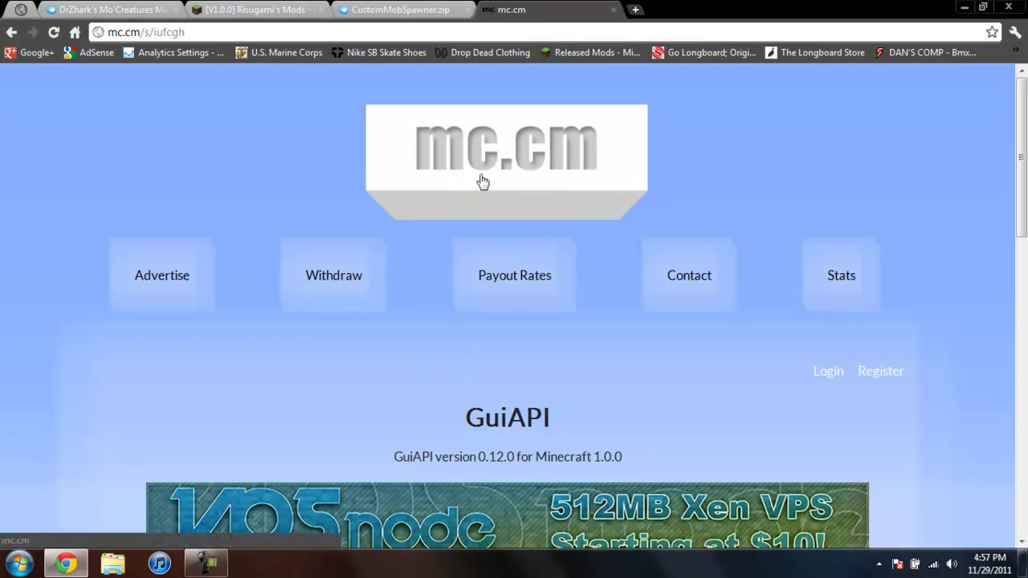
scroll(482, 181, down, 2)
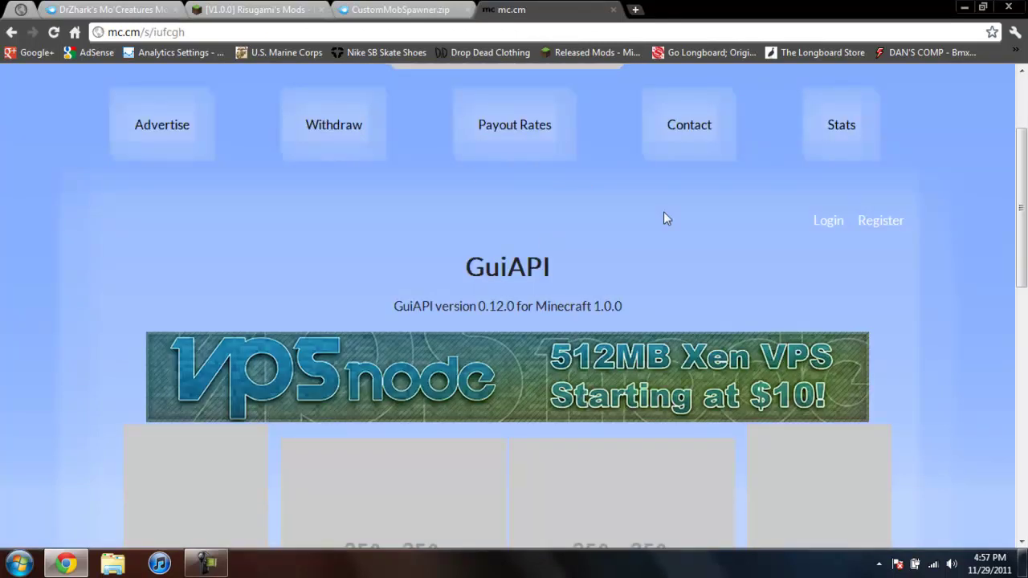
scroll(574, 200, down, 6)
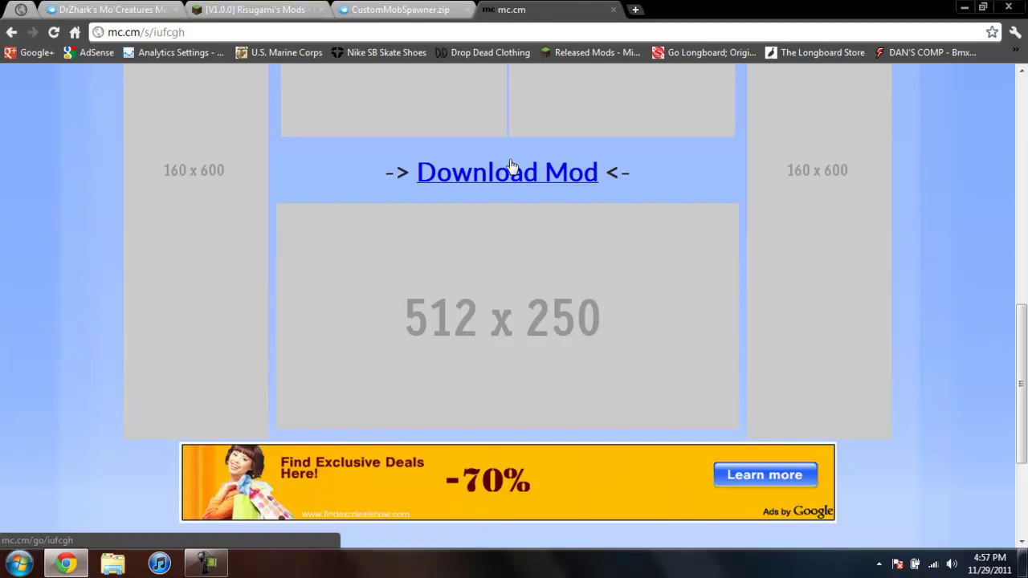
click(1014, 6)
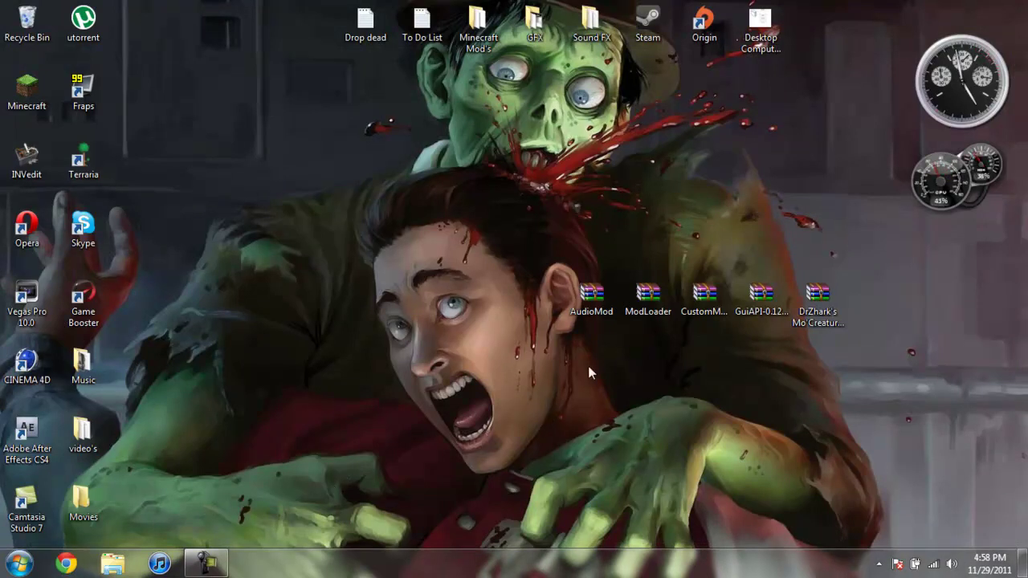
Step: Find the Roaming folder with a %appdata% search and open the bin folder inside .minecraft
click(7, 570)
text(%appdata)
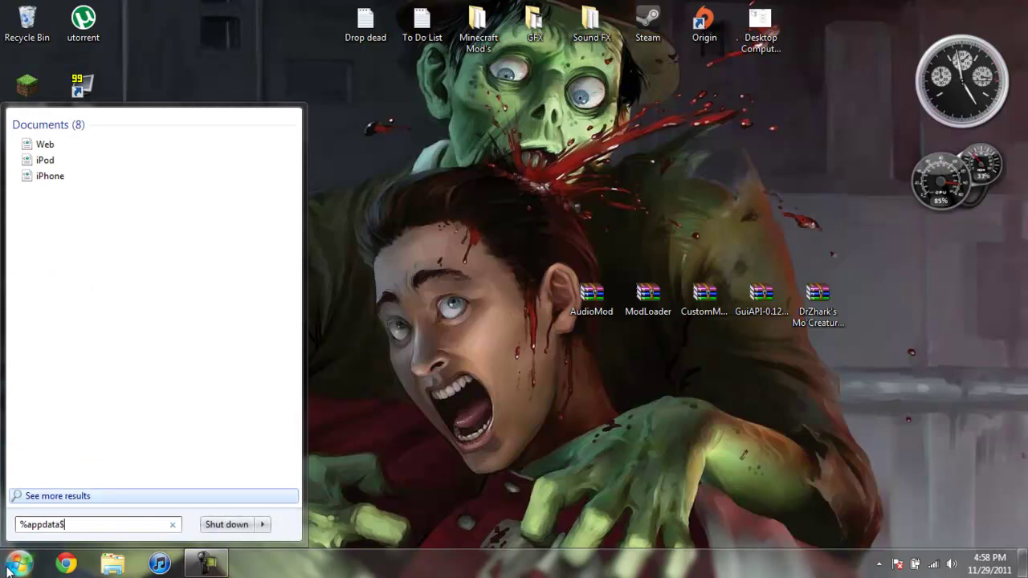
text(%)
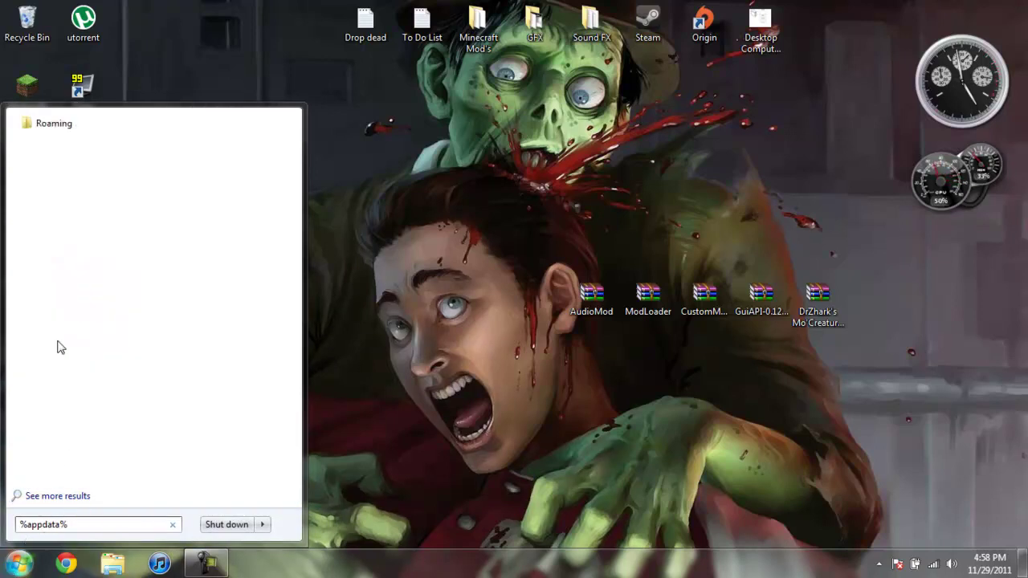
click(58, 126)
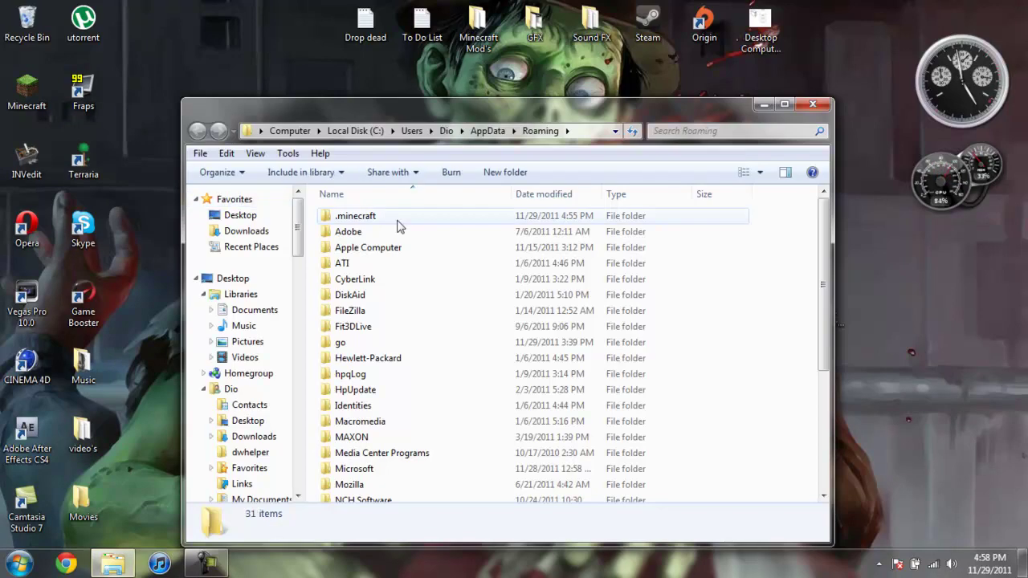
double_click(398, 225)
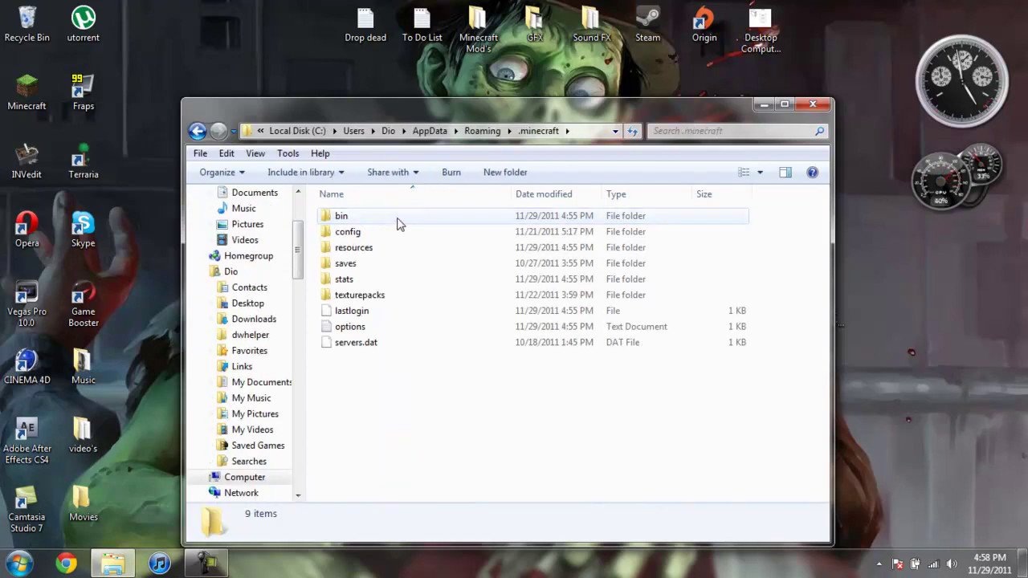
double_click(396, 217)
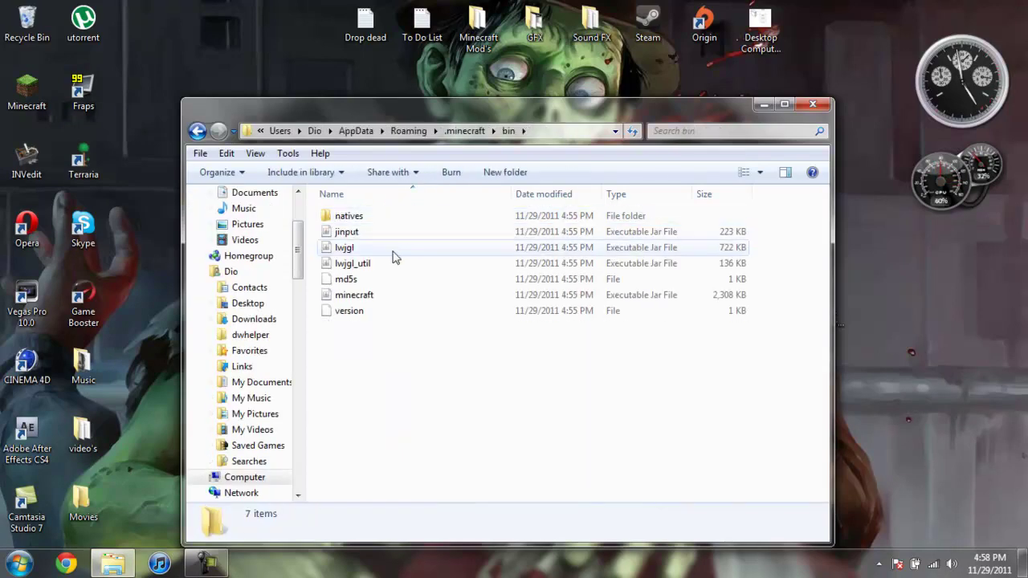
Step: Open minecraft.jar with WinRAR, minimize the bin folder window, and dock the archive on the left half of the screen
click(376, 297)
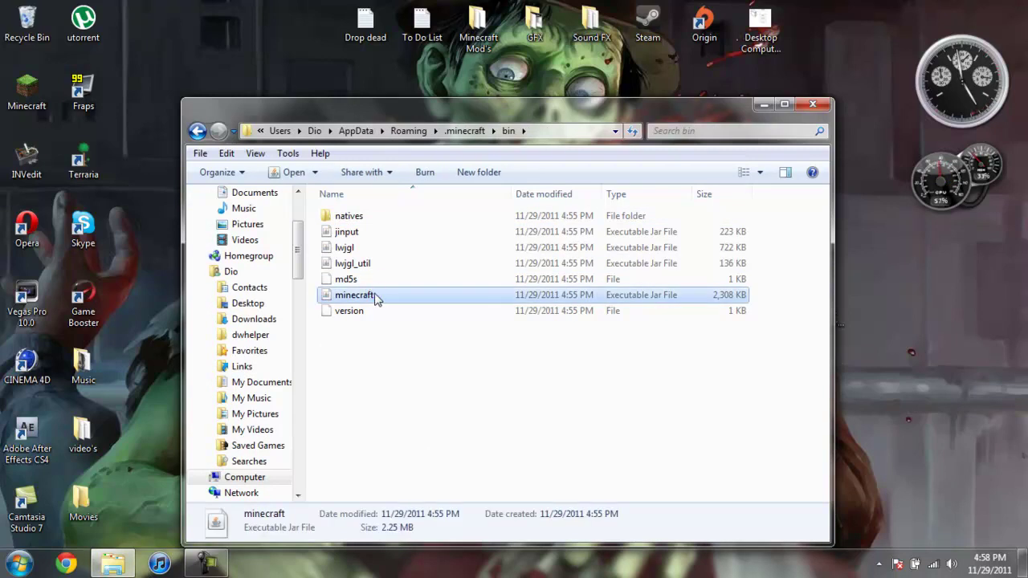
right_click(376, 297)
mouse_move(493, 46)
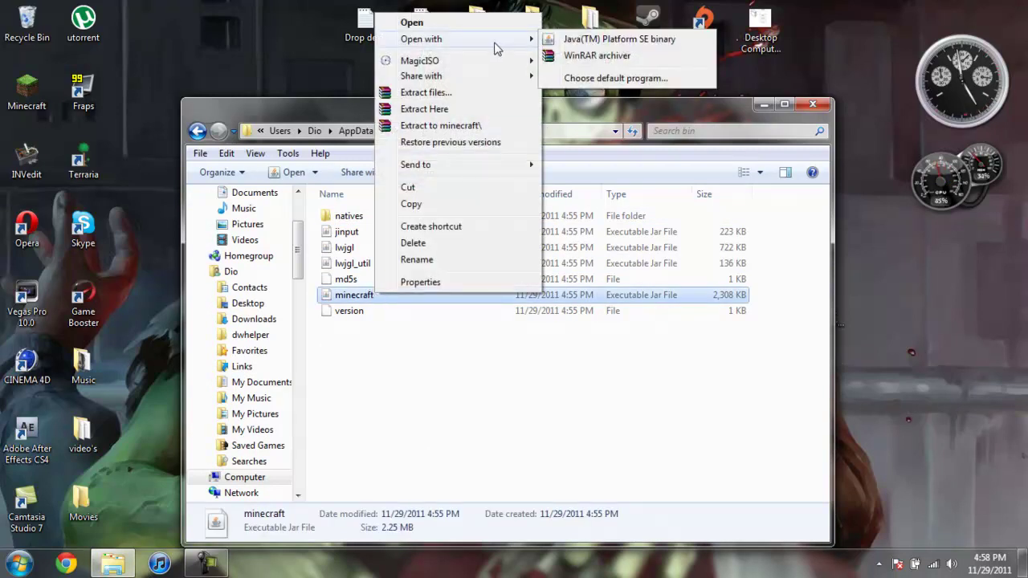
click(567, 56)
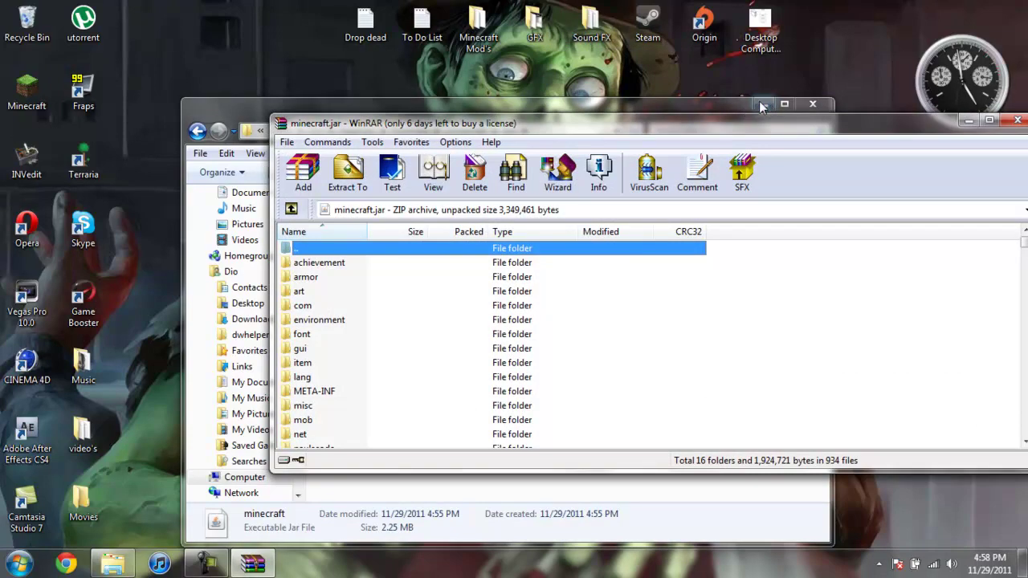
click(736, 104)
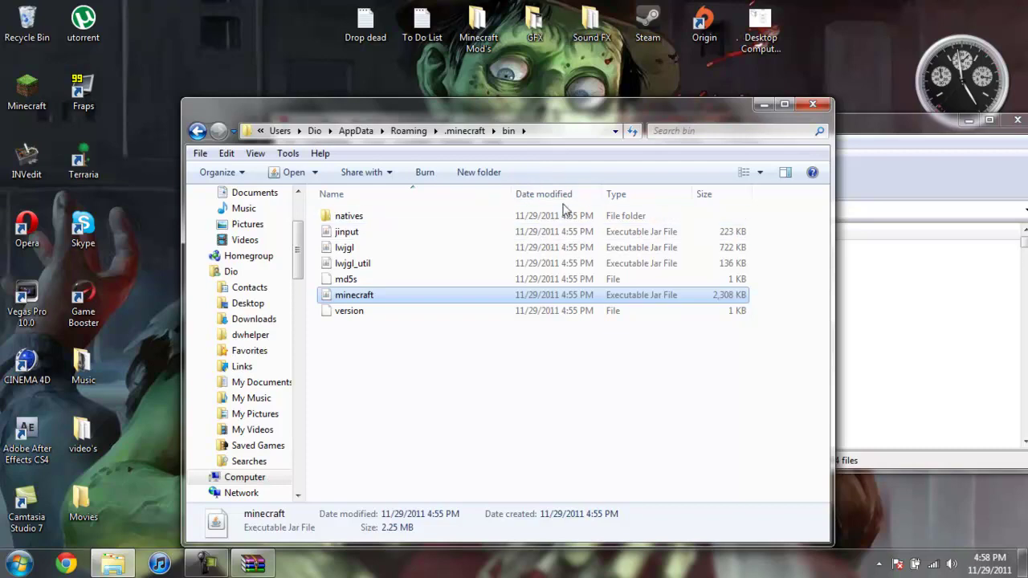
click(762, 104)
key(super+Left)
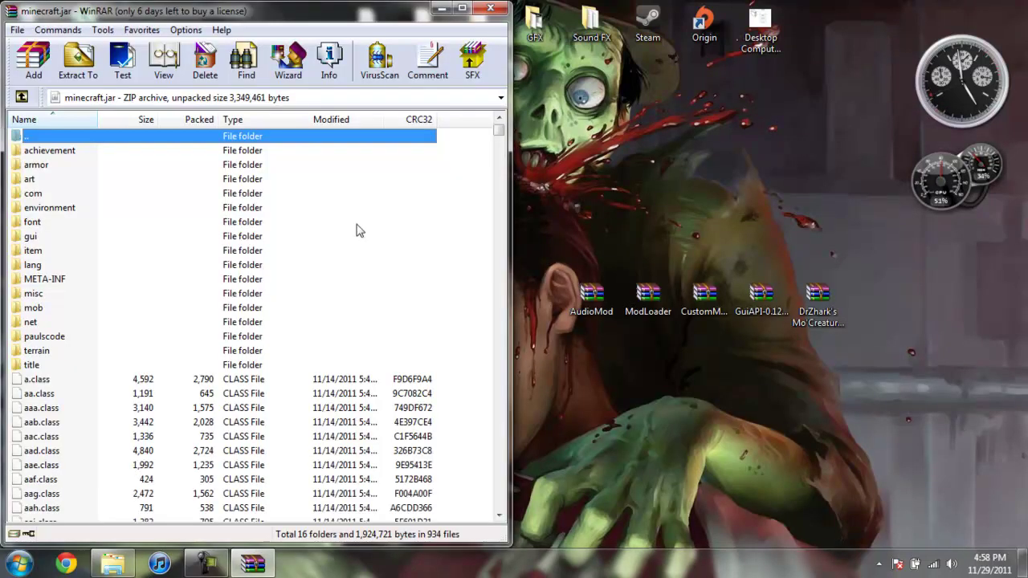
Step: Add all contents of the AudioMod archive, including the ibxm and paulscode folders and ahm.class, to minecraft.jar and close AudioMod.zip
double_click(592, 293)
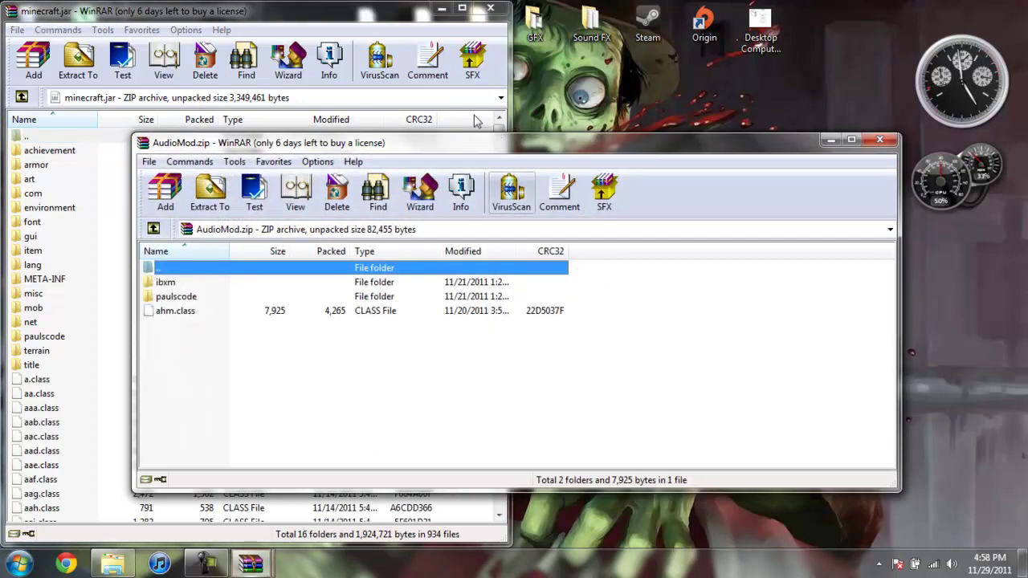
key(super+Right)
drag(620, 219, 321, 222)
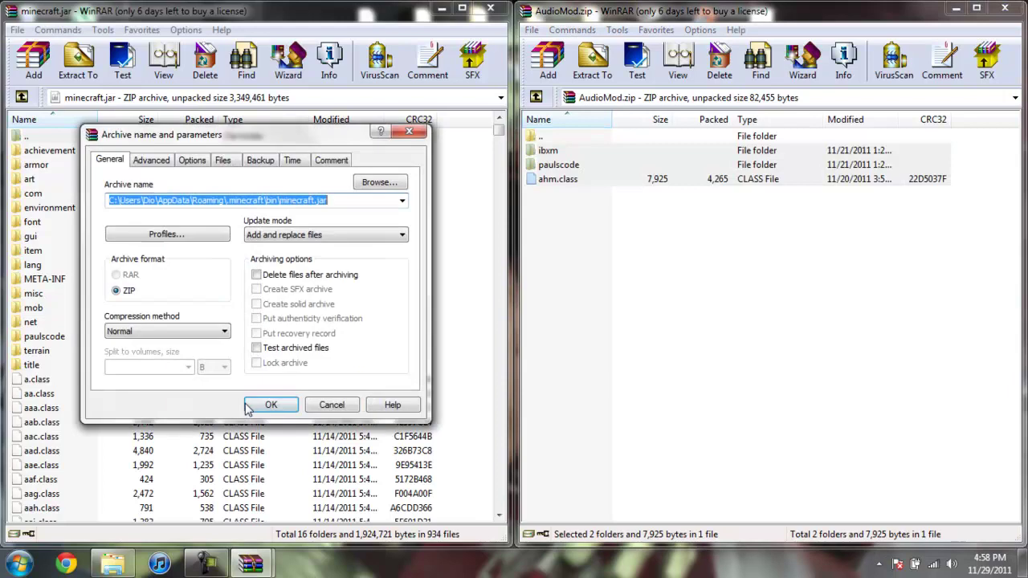
click(271, 405)
click(1004, 8)
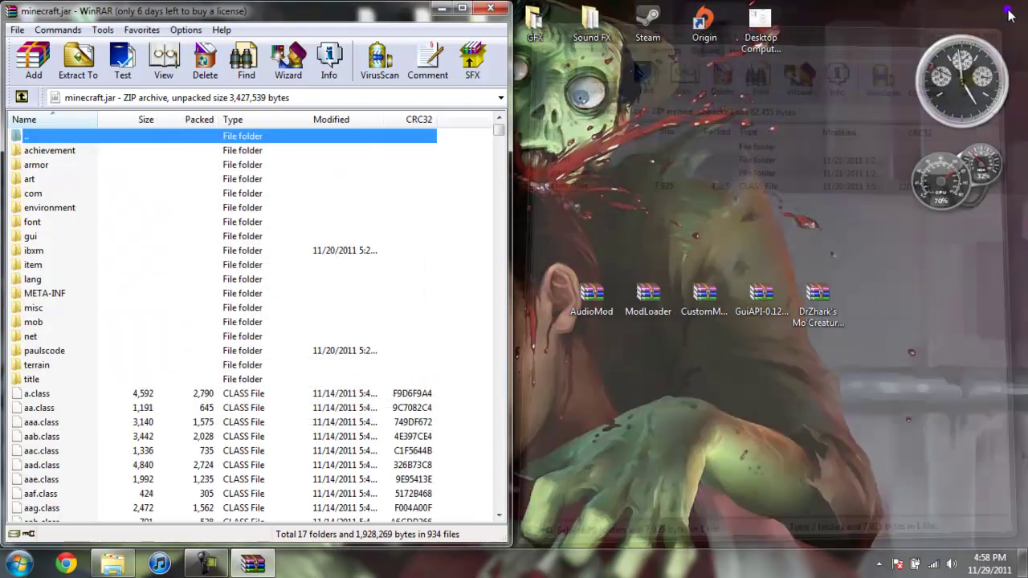
Step: Add all class files from the ModLoader archive to minecraft.jar and close ModLoader.zip
double_click(649, 295)
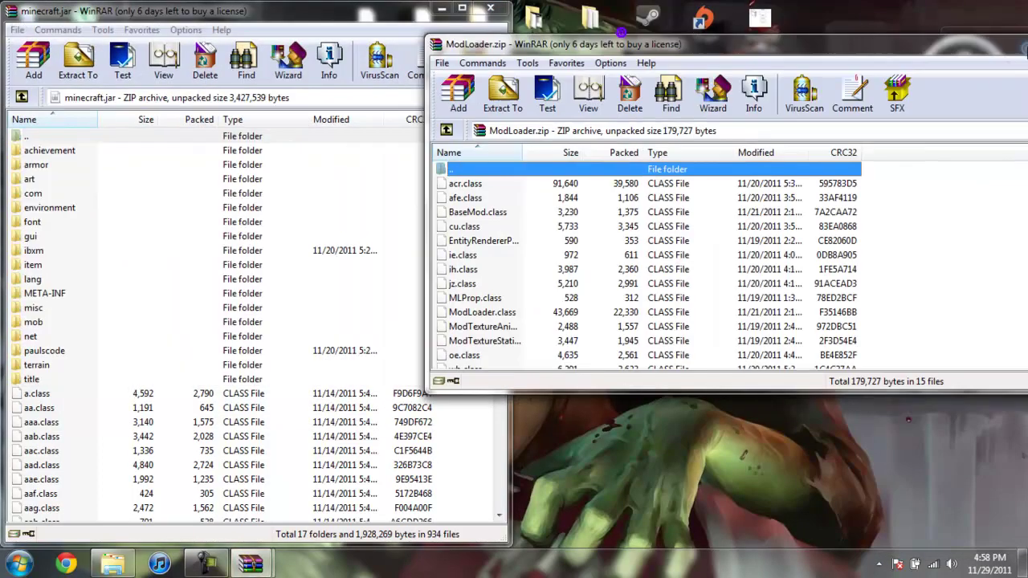
key(super+Right)
drag(648, 396, 233, 466)
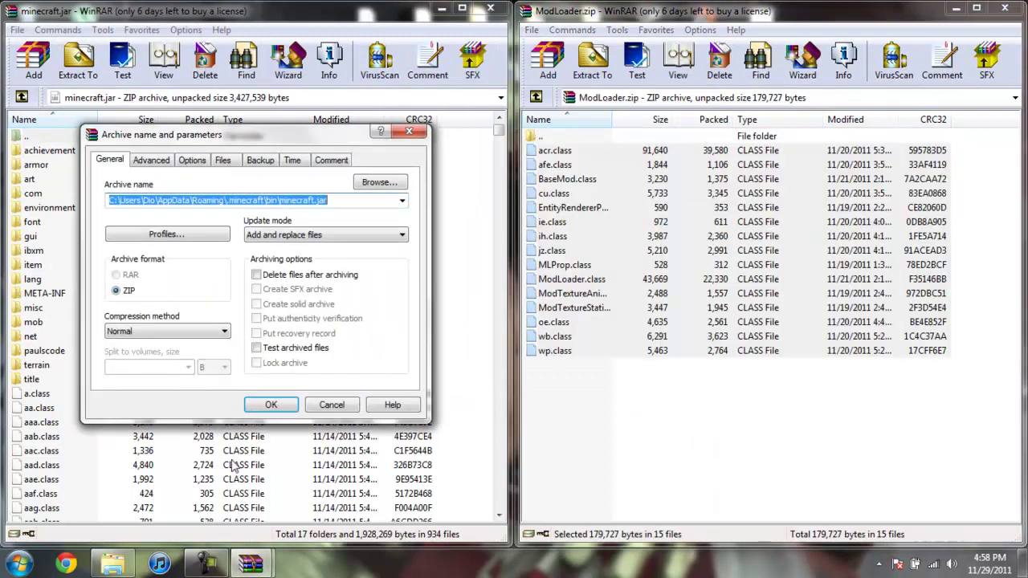
click(269, 405)
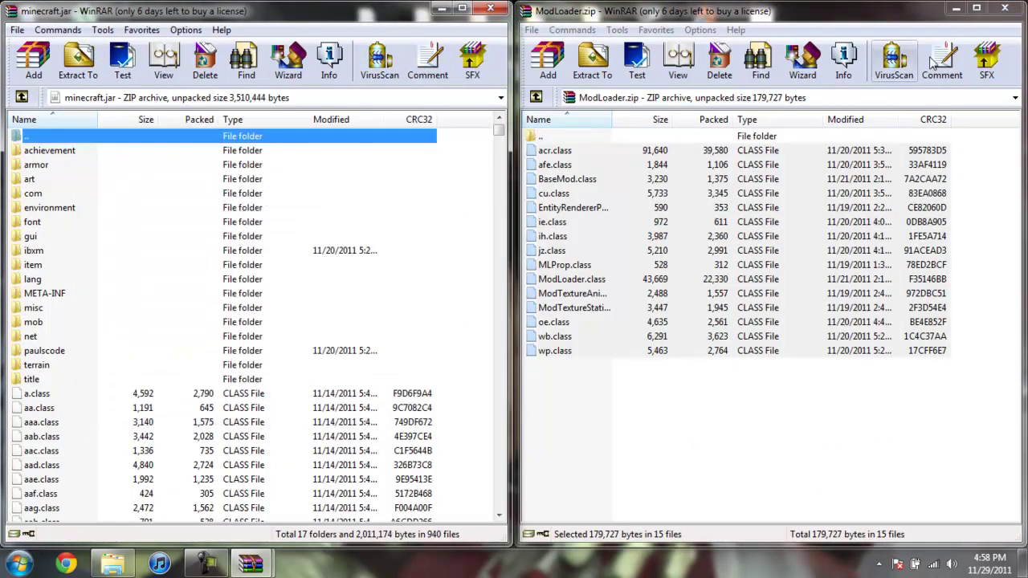
click(1008, 9)
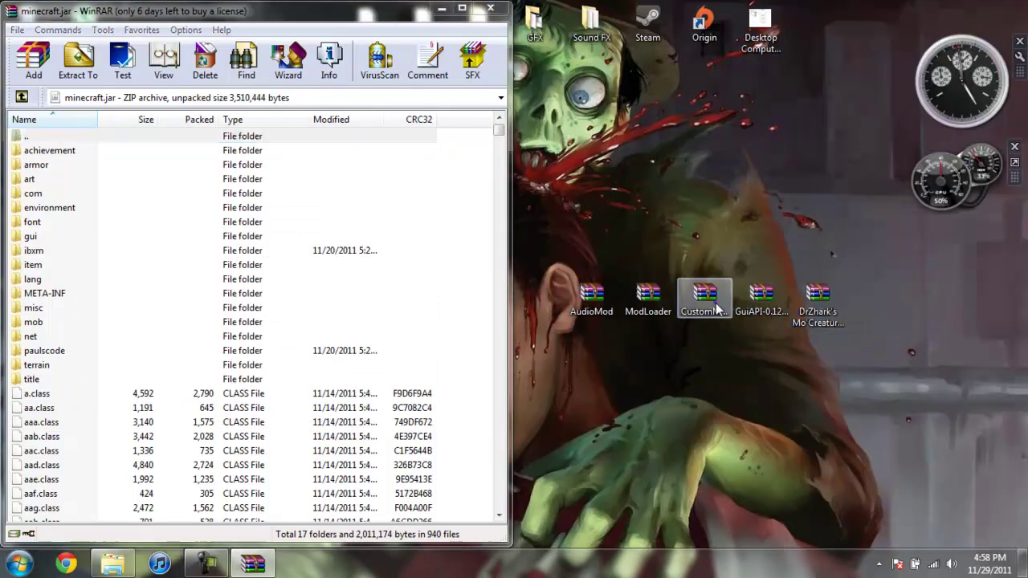
Step: Add the CustomSpawner class and java files and mod_example.java from CustomMobSpawner.zip to minecraft.jar, leaving out readme.txt, and close CustomMobSpawner.zip
double_click(681, 317)
drag(568, 50, 1027, 47)
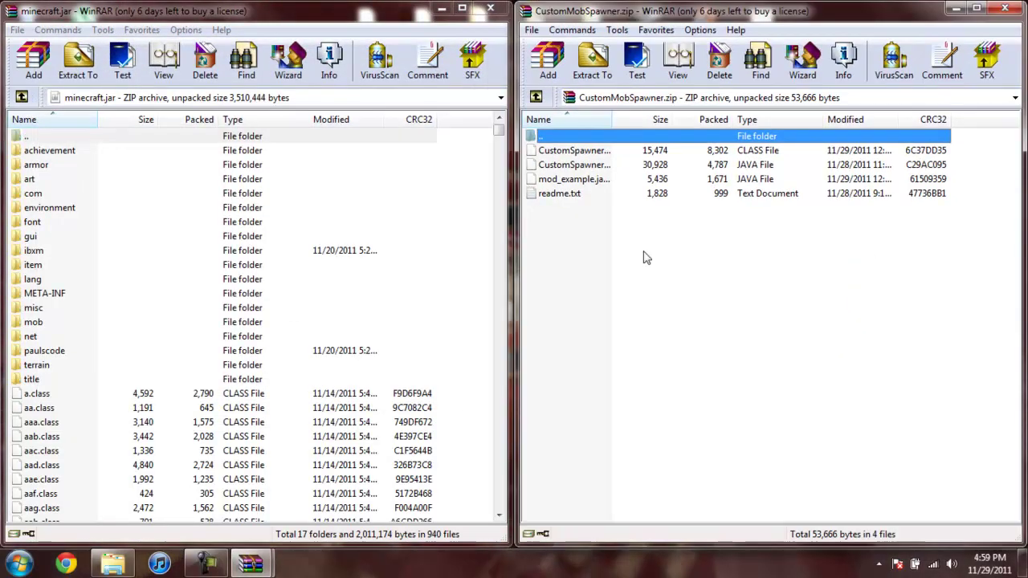
click(608, 151)
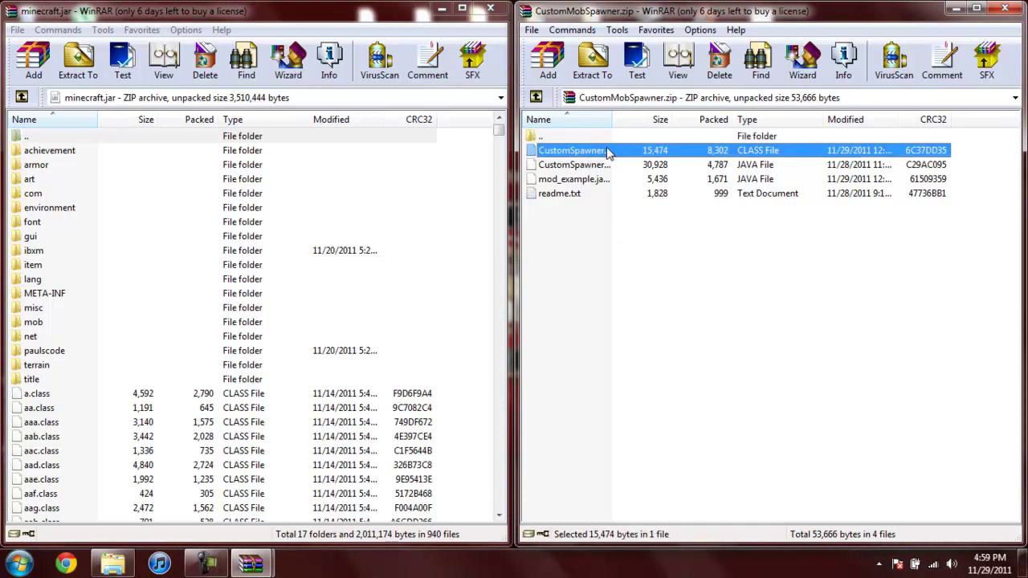
shift+click(596, 180)
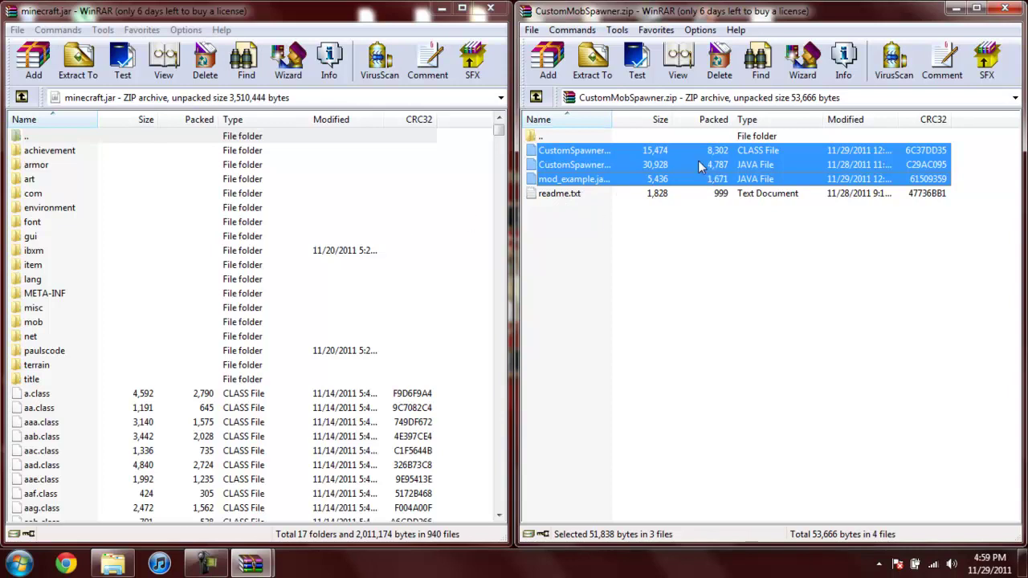
drag(683, 171, 315, 351)
click(287, 410)
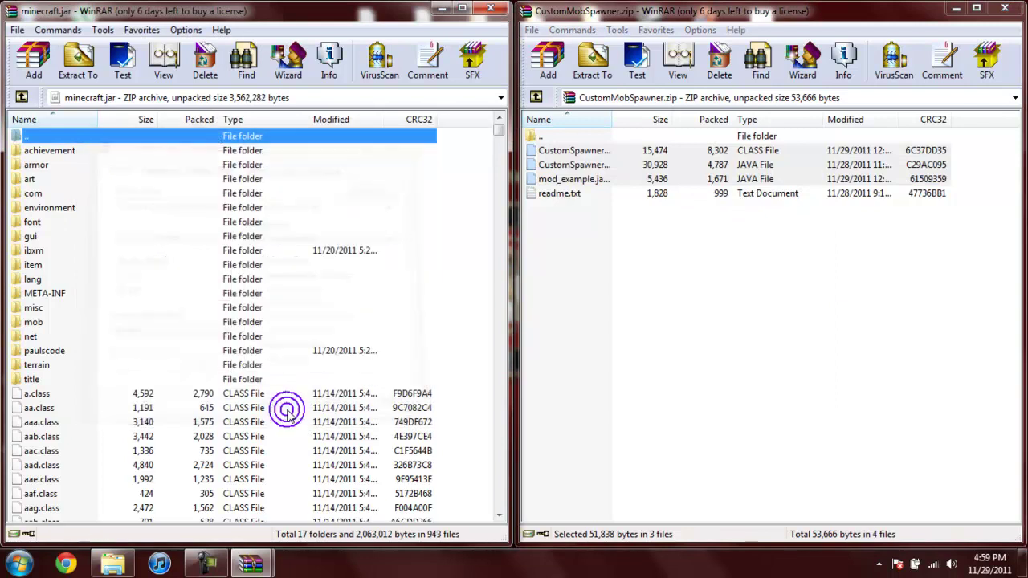
click(1004, 9)
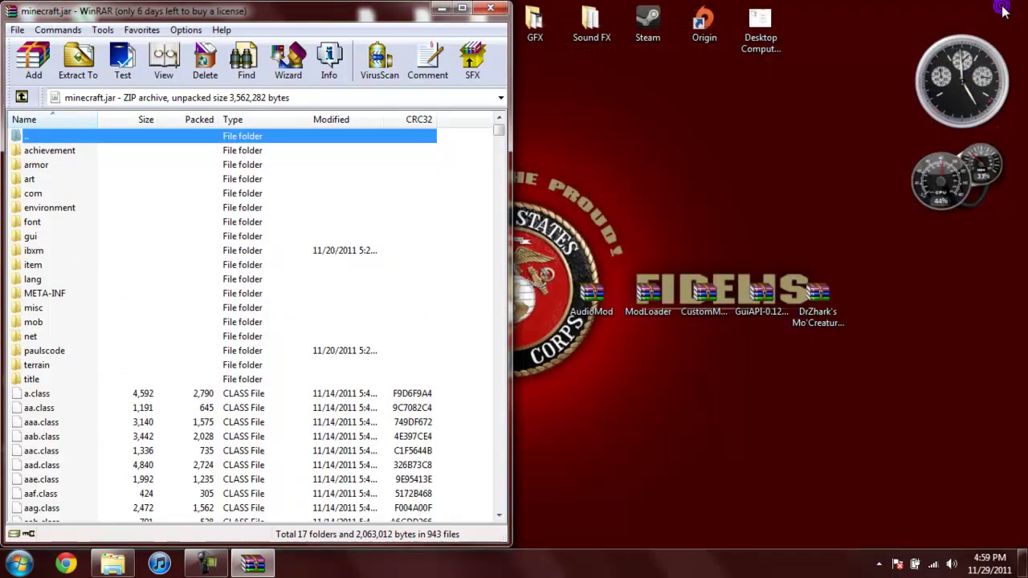
Step: Add all folders and files from GuiAPI-0.12.0-1.0.0.zip to minecraft.jar with the default archiving settings and close the GuiAPI archive
double_click(774, 309)
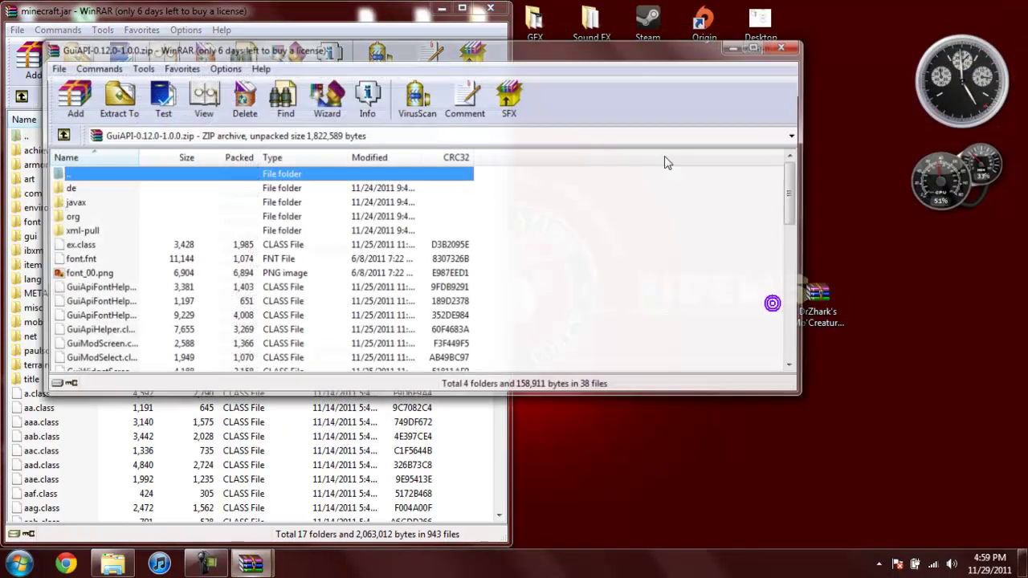
drag(592, 64, 1022, 40)
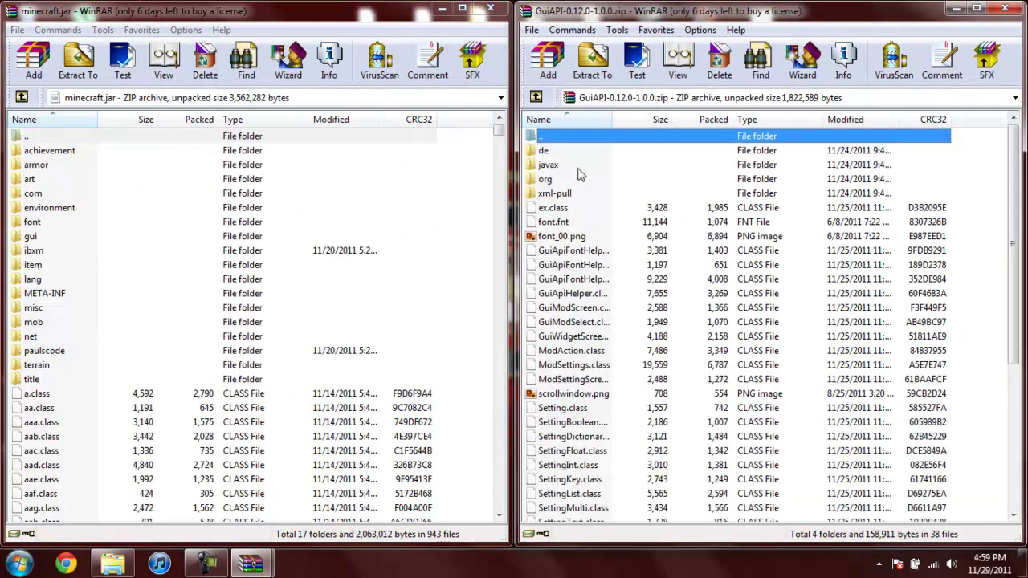
click(556, 153)
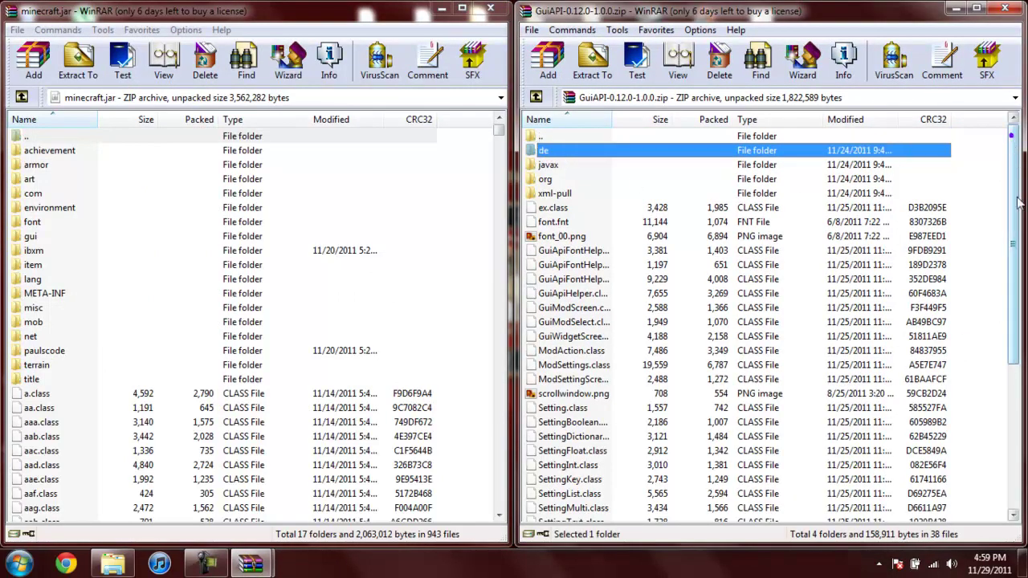
drag(1018, 202, 1018, 347)
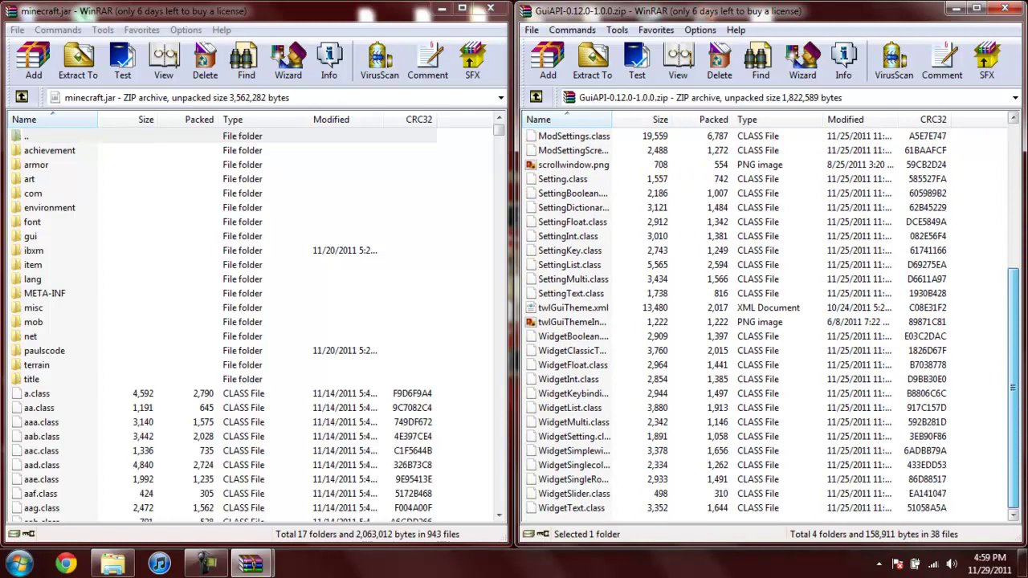
shift+click(591, 509)
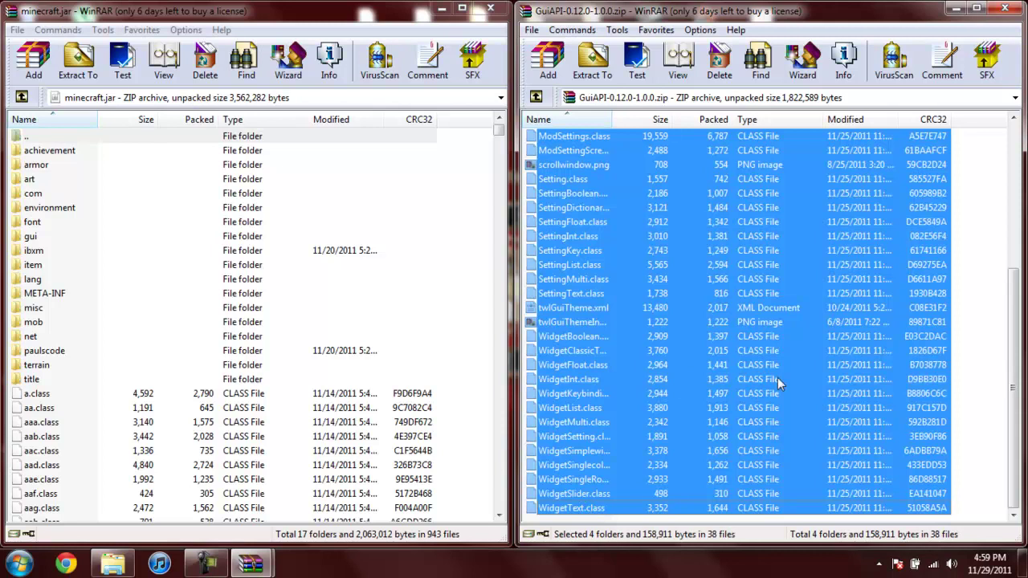
drag(743, 397, 233, 462)
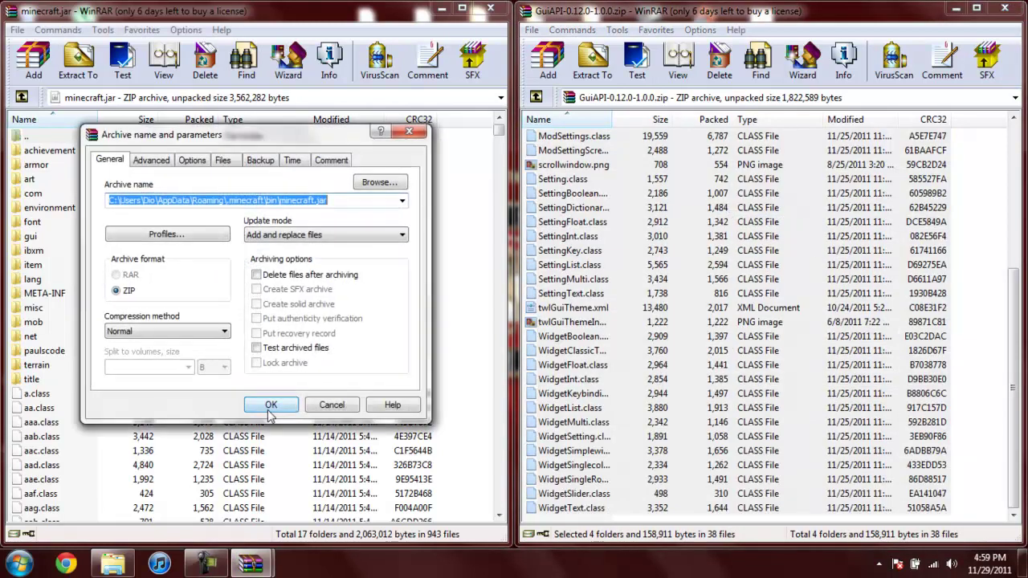
click(267, 408)
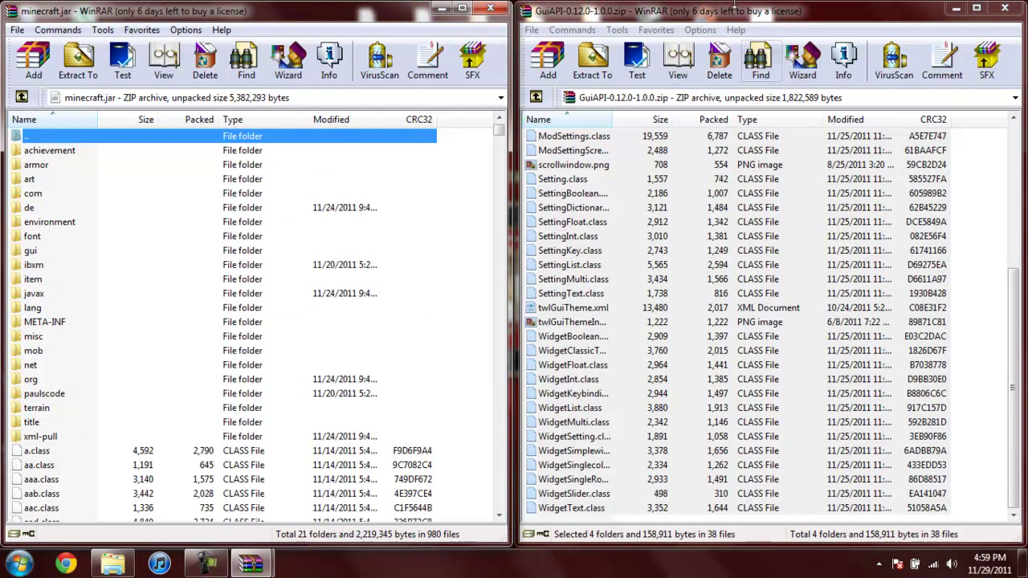
click(1005, 9)
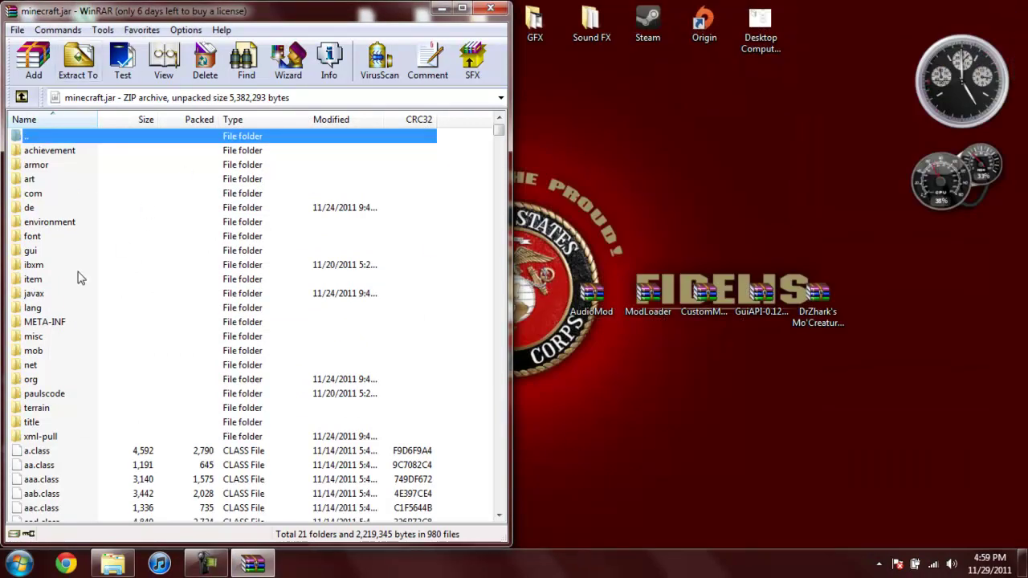
Step: Delete the META-INF folder from minecraft.jar and close the archive
click(34, 323)
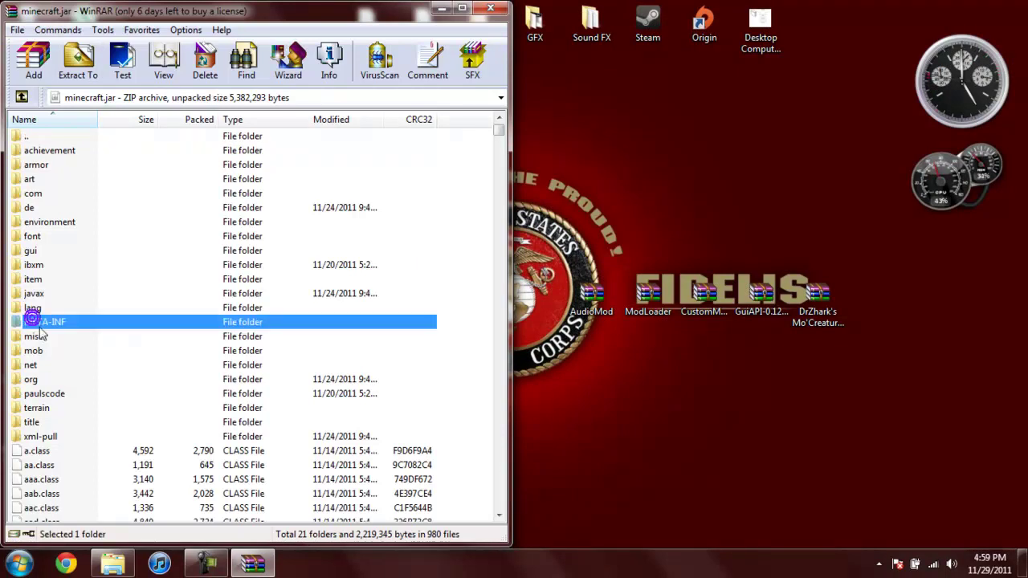
right_click(53, 327)
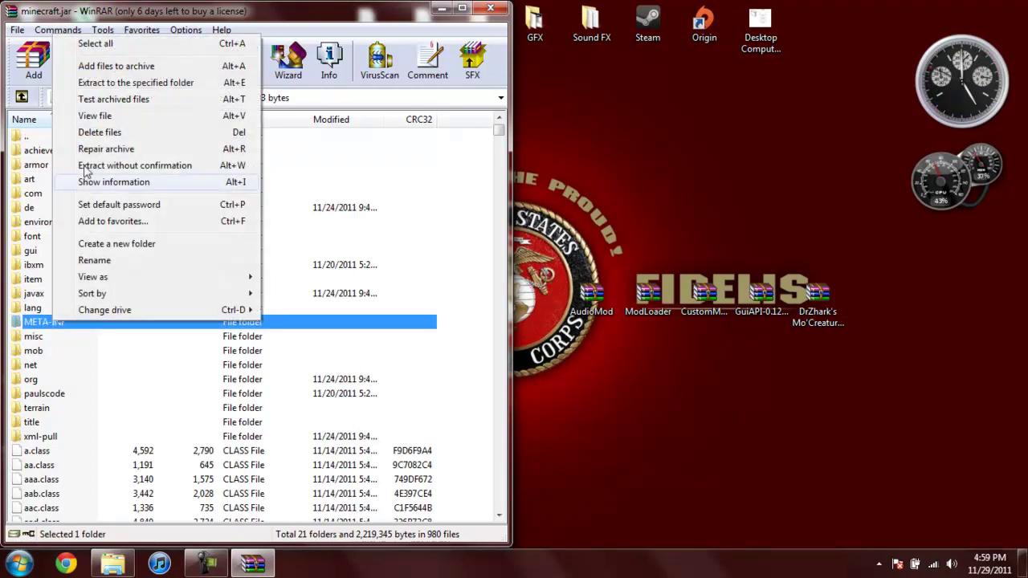
click(91, 132)
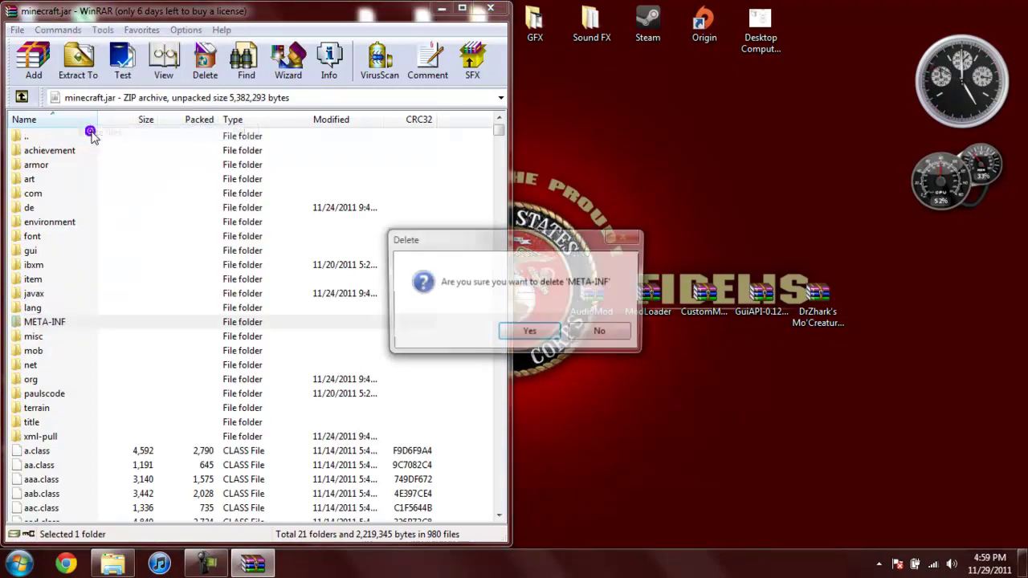
click(523, 332)
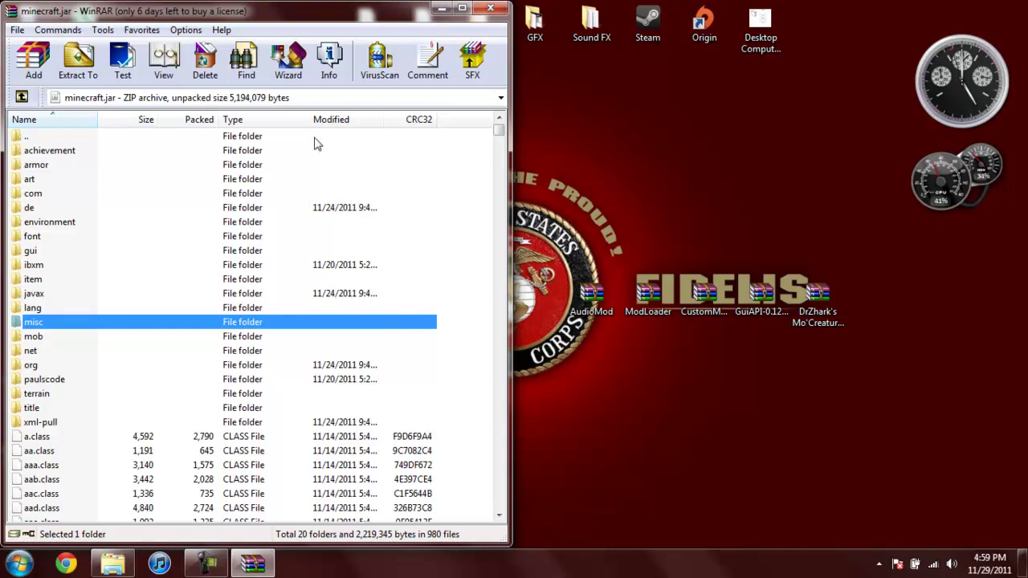
click(497, 8)
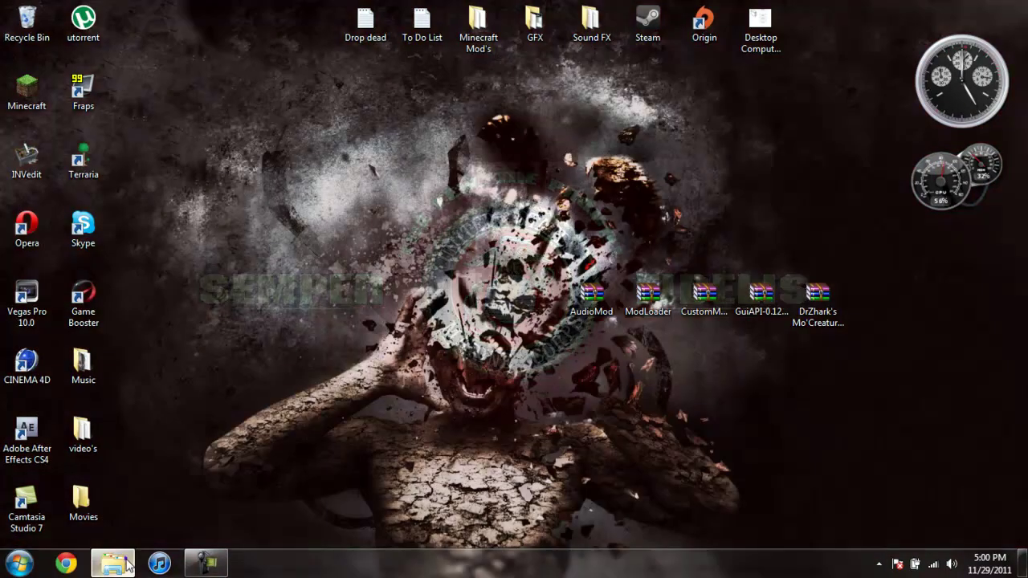
Step: Restore the bin folder window, dock it on the left half of the screen, and go back to the .minecraft folder
click(113, 563)
drag(518, 109, 0, 114)
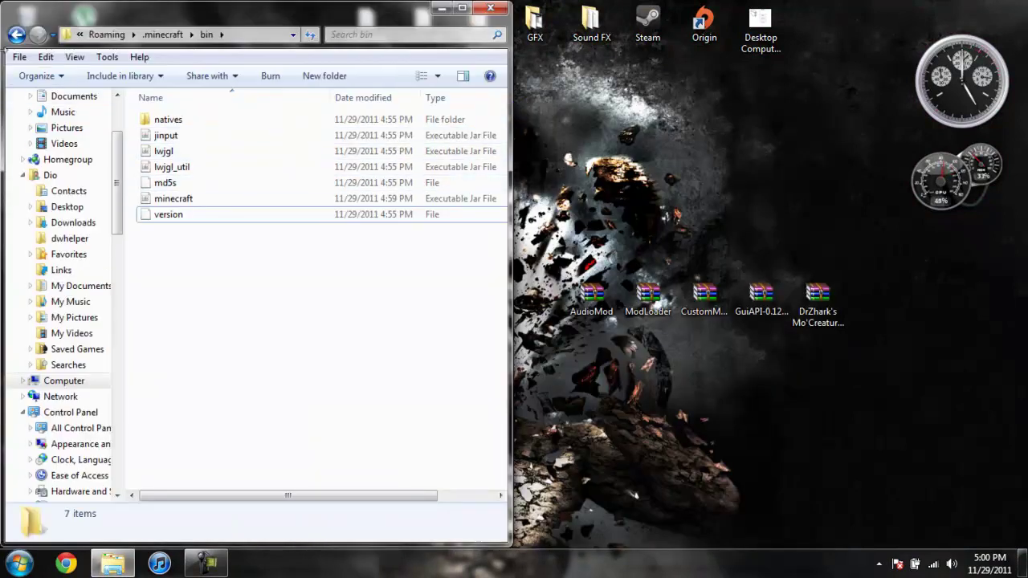
click(16, 37)
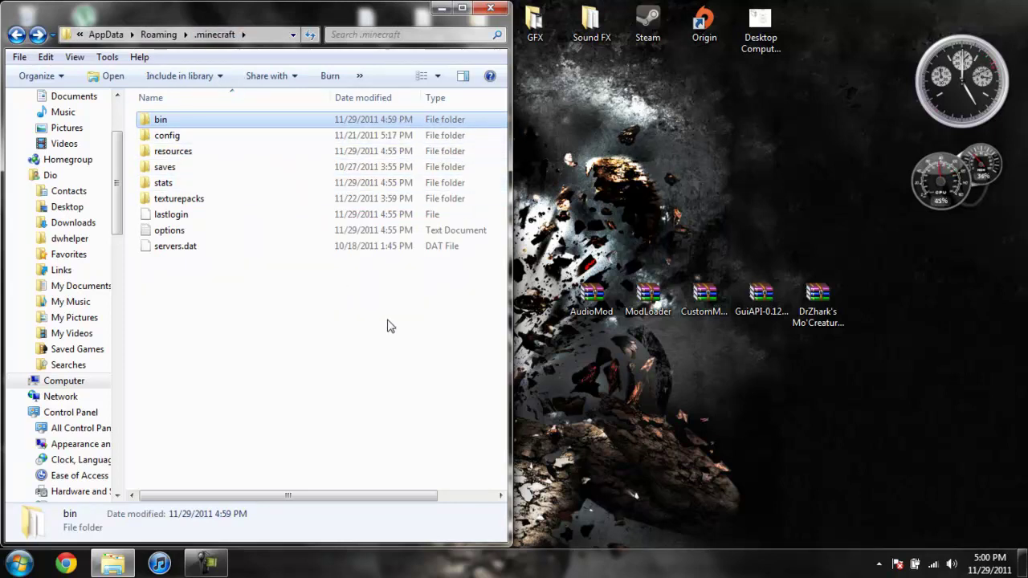
Step: Extract the mods and resources folders from DrZhark's Mo'Creatures Mod v3.0.0.zip into .minecraft, merging the existing resources folder, and close both windows
click(762, 299)
double_click(817, 299)
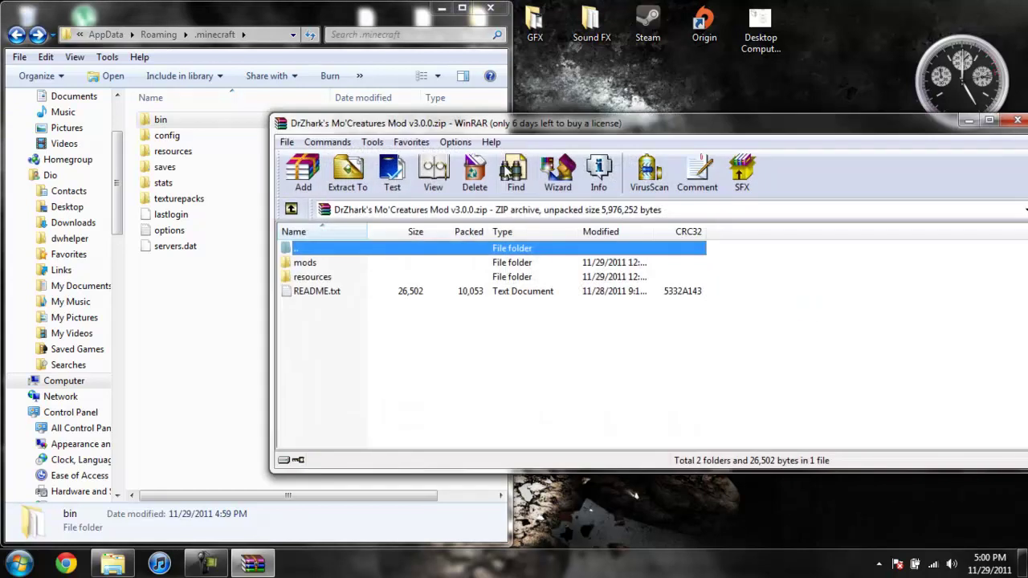
drag(529, 123, 1027, 173)
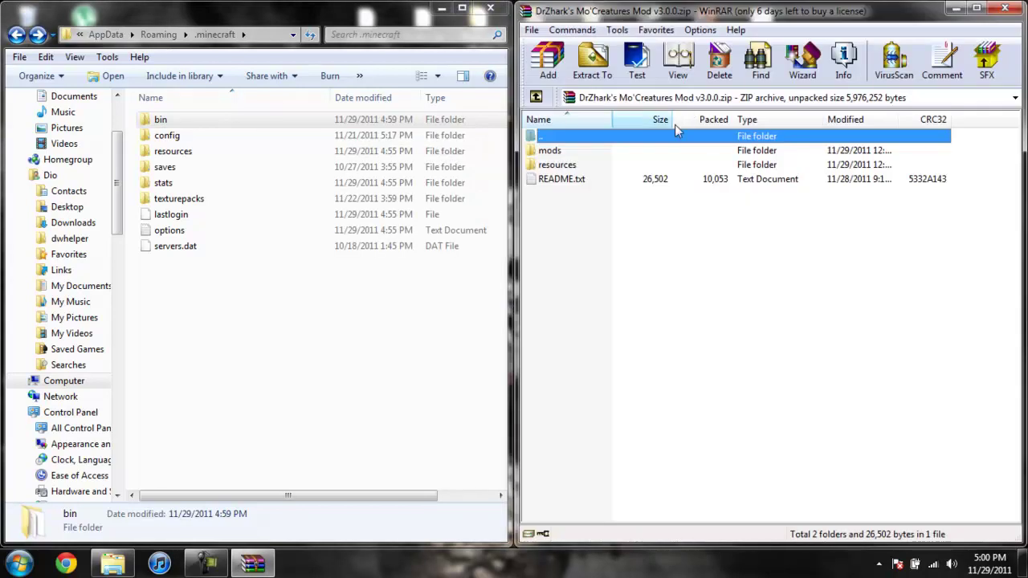
click(560, 153)
shift+click(560, 165)
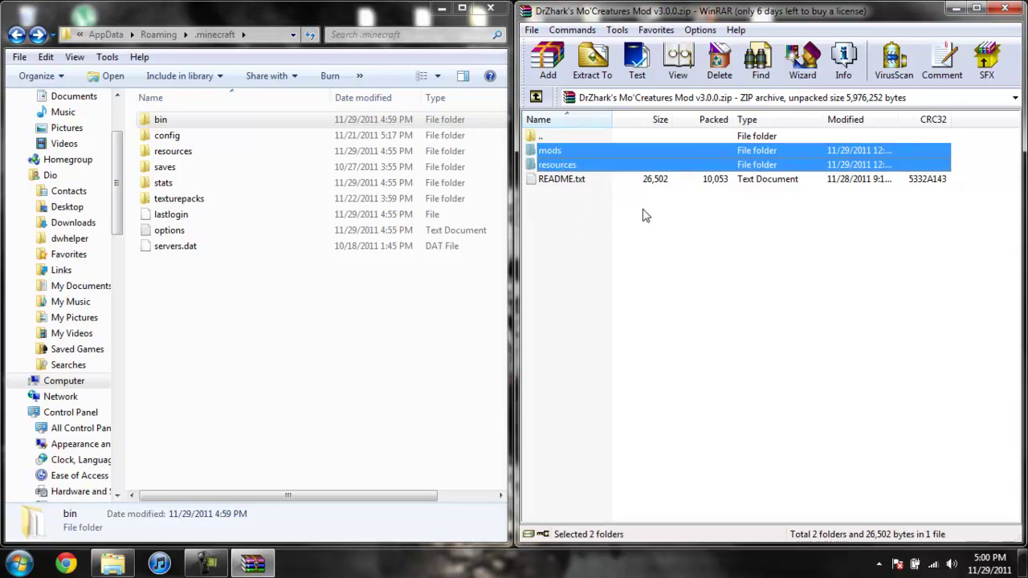
drag(624, 128, 245, 345)
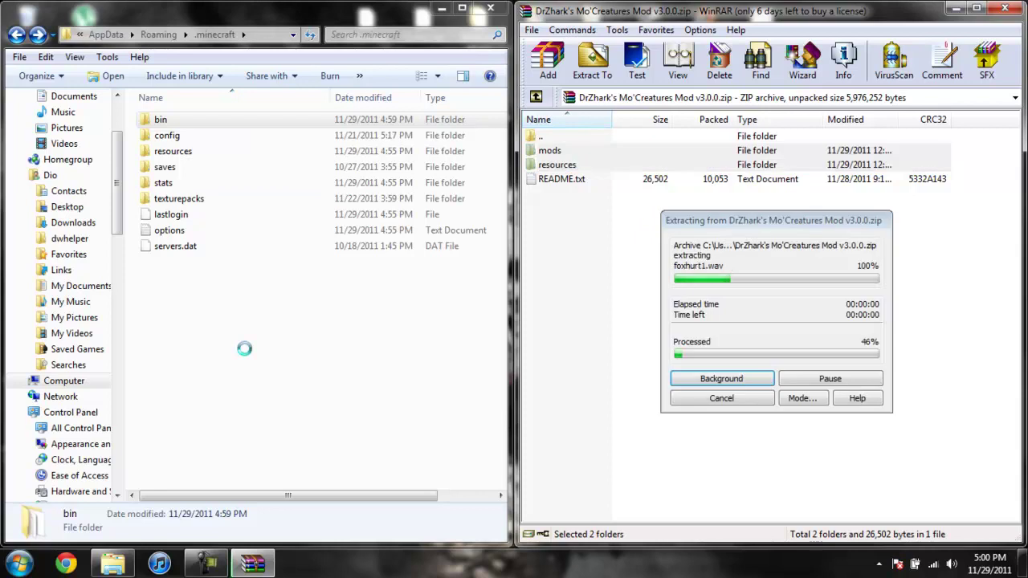
click(491, 421)
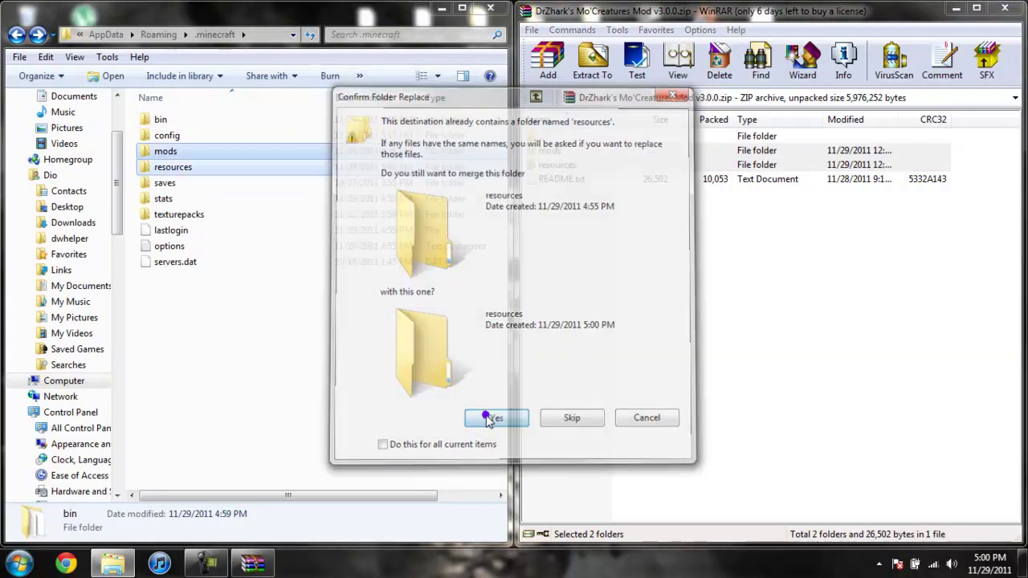
click(490, 8)
click(1011, 8)
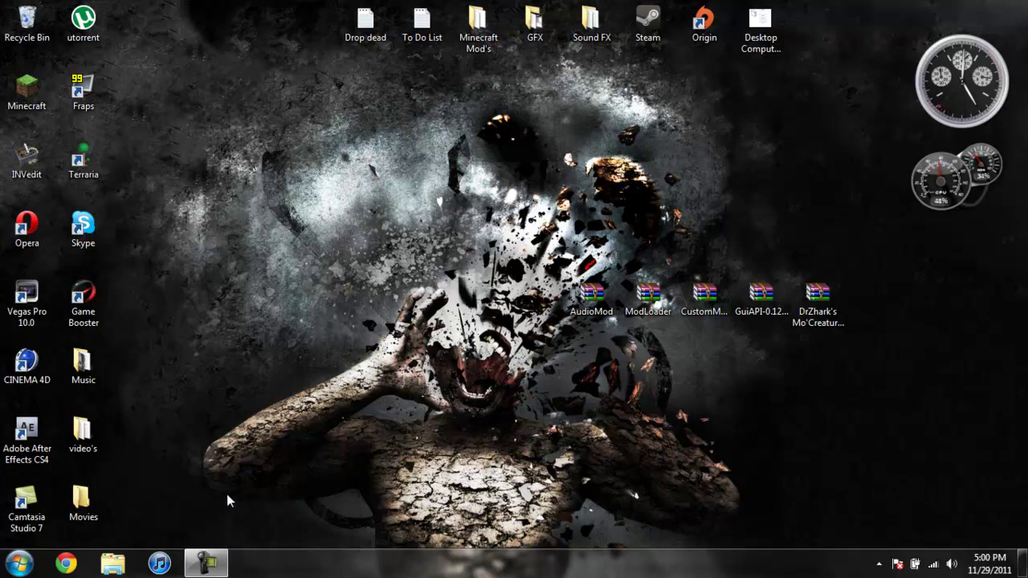
click(210, 564)
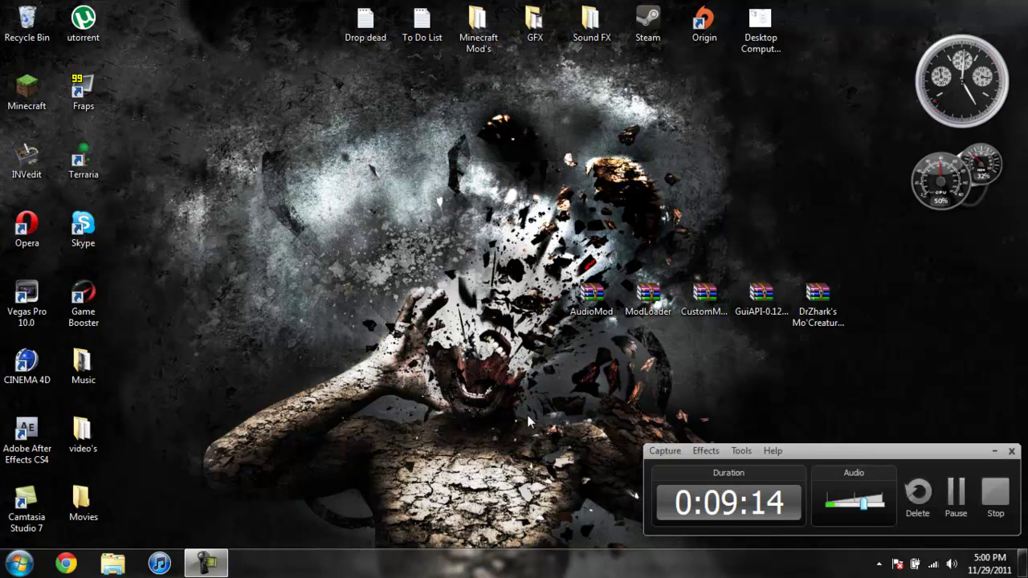